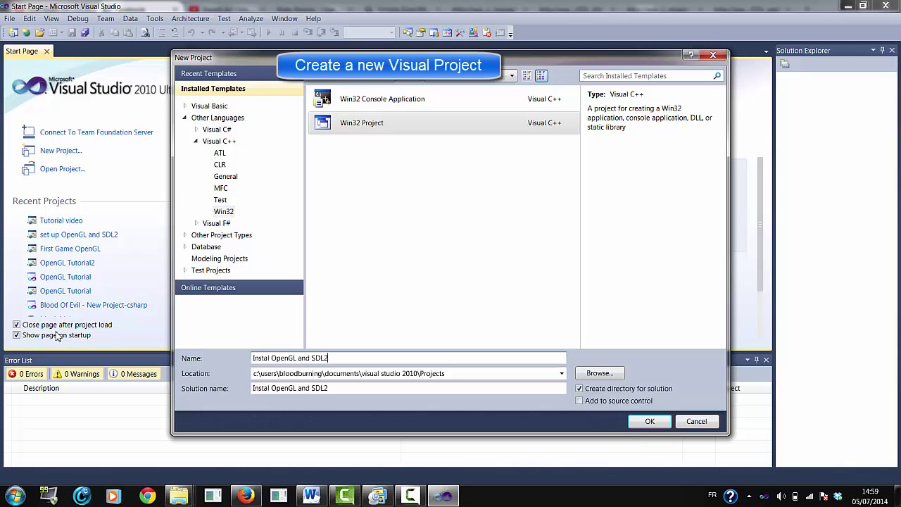
Step: Create the Win32 project "Instal OpenGL and SDL2" and advance past the application wizard's welcome page
{"action": "left_click", "coordinate": [651, 420]}
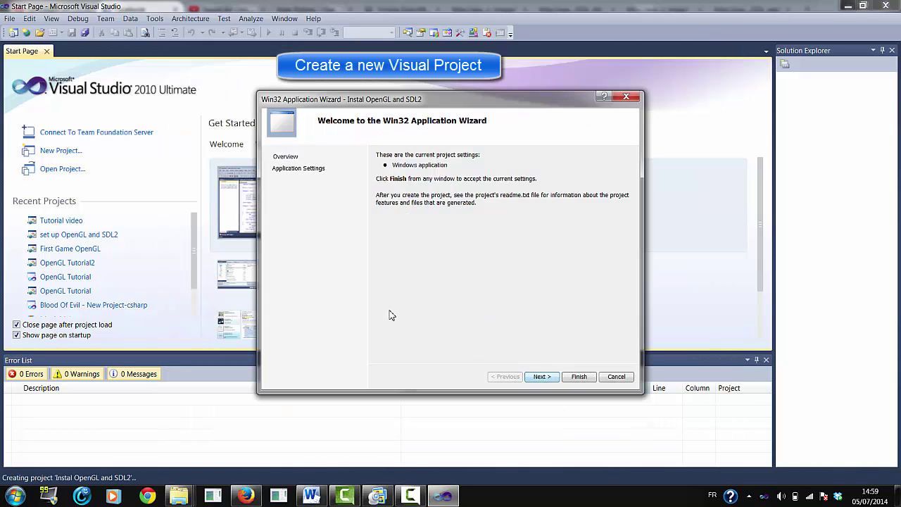
{"action": "key", "text": "Return"}
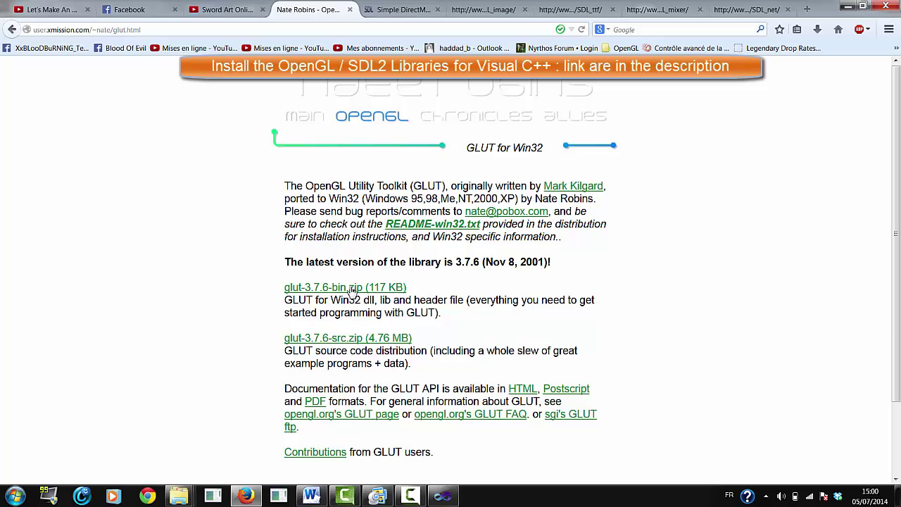
Step: In Firefox, download glut-3.7.6-bin.zip and the Visual C++ development library SDL2-devel-2.0.3-VC.zip
{"action": "left_click", "coordinate": [350, 289]}
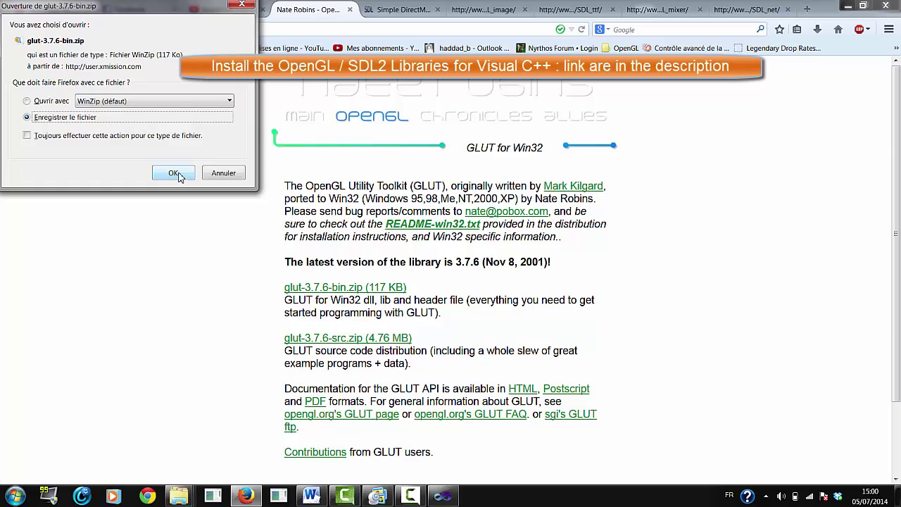
{"action": "left_click", "coordinate": [179, 174]}
{"action": "left_click", "coordinate": [398, 9]}
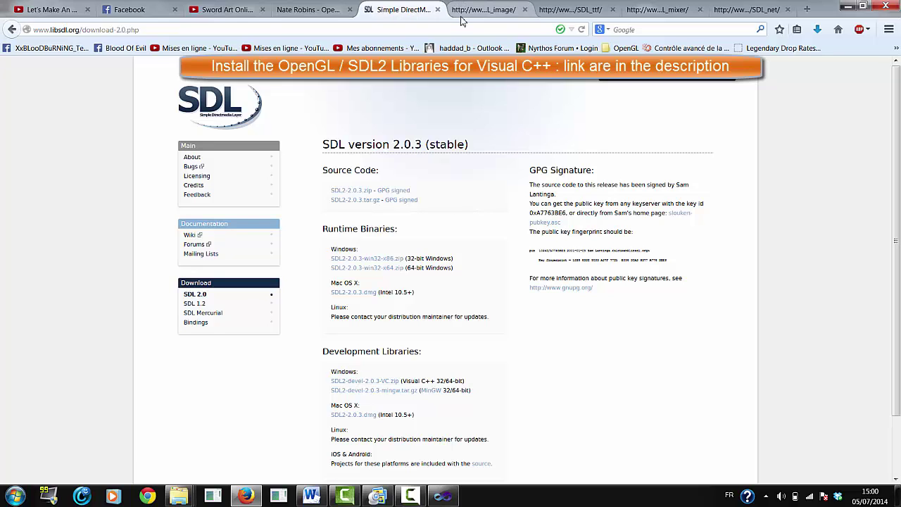
{"action": "left_click", "coordinate": [173, 174]}
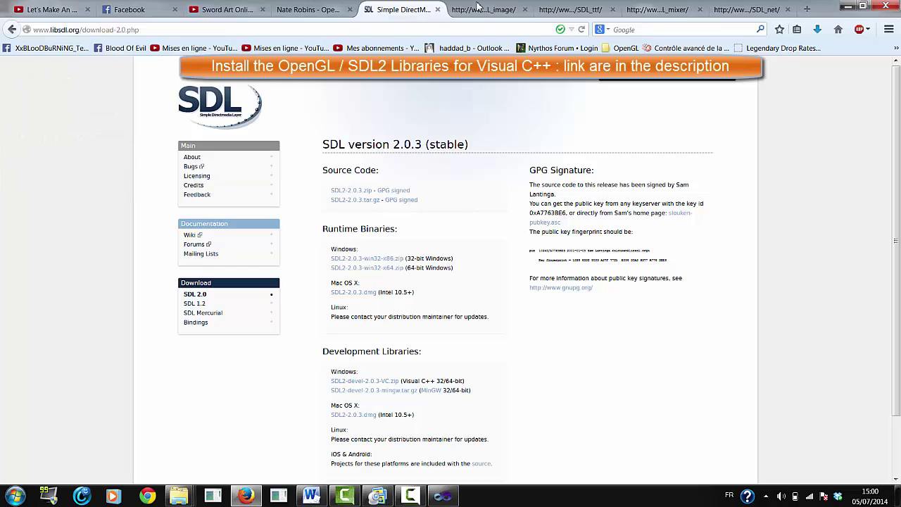
Step: Download the Visual C++ development libraries SDL2_image-devel-2.0.0-VC.zip and SDL2_ttf-devel-2.0.12-VC.zip
{"action": "key", "text": "ctrl+Tab"}
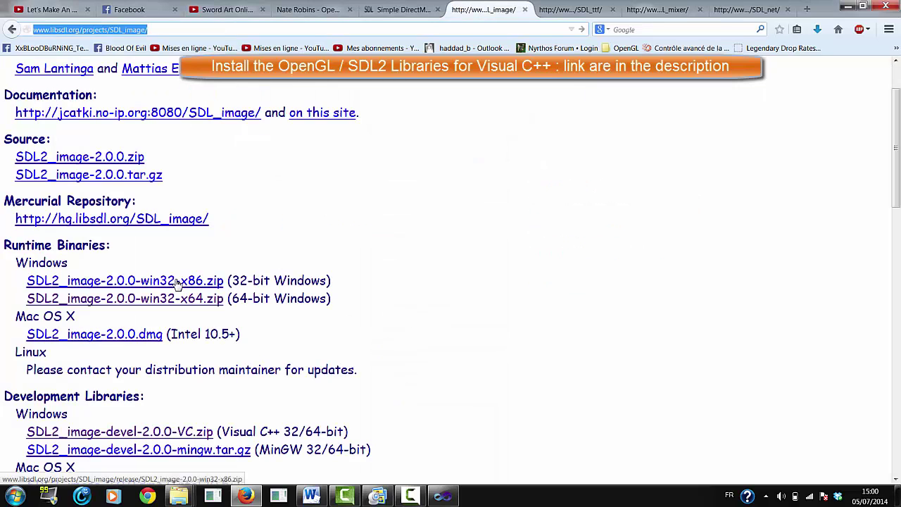
{"action": "left_click", "coordinate": [197, 434]}
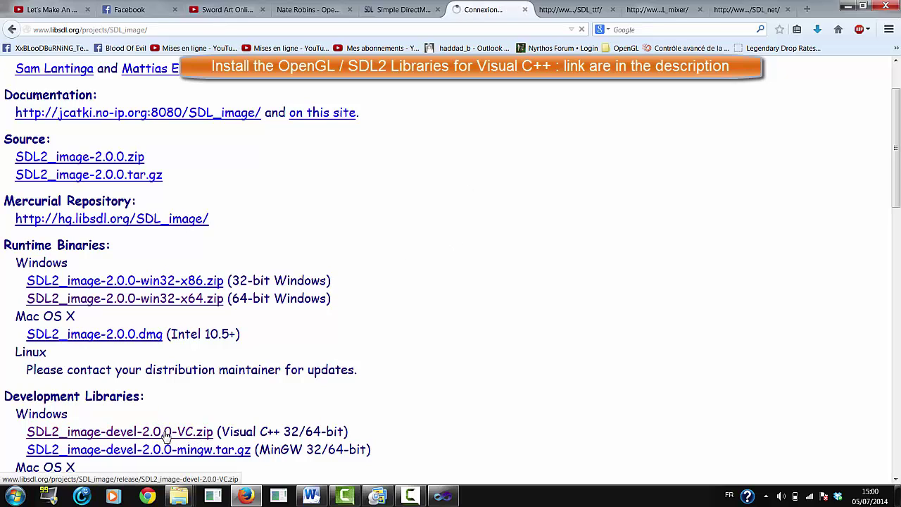
{"action": "left_click", "coordinate": [174, 173]}
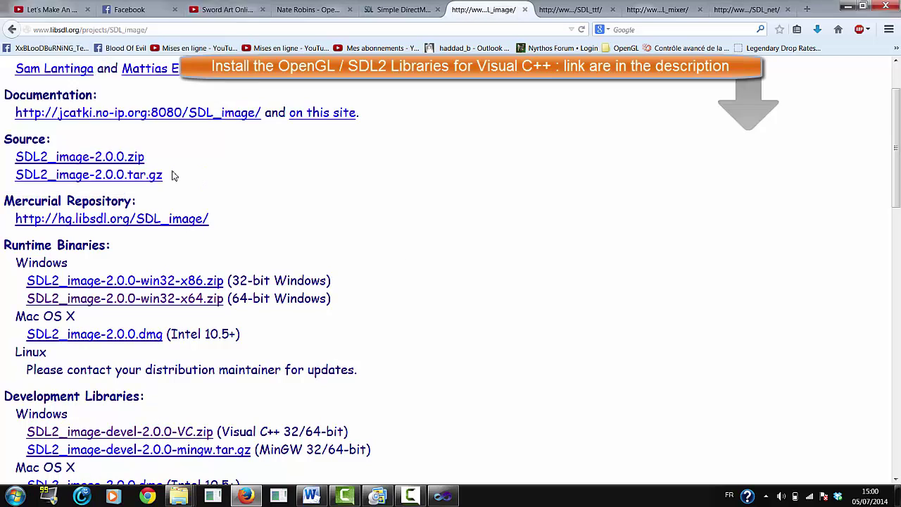
{"action": "key", "text": "ctrl+Tab"}
{"action": "left_click", "coordinate": [161, 434]}
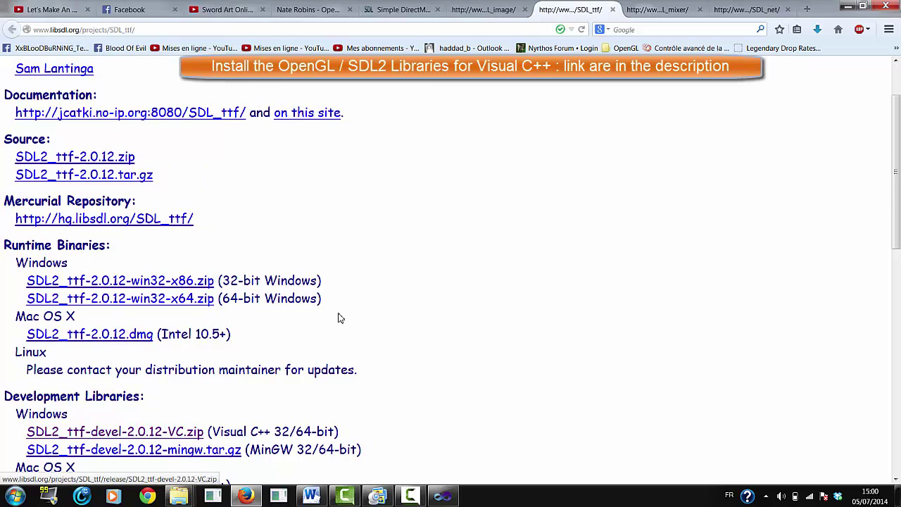
{"action": "left_click", "coordinate": [170, 173]}
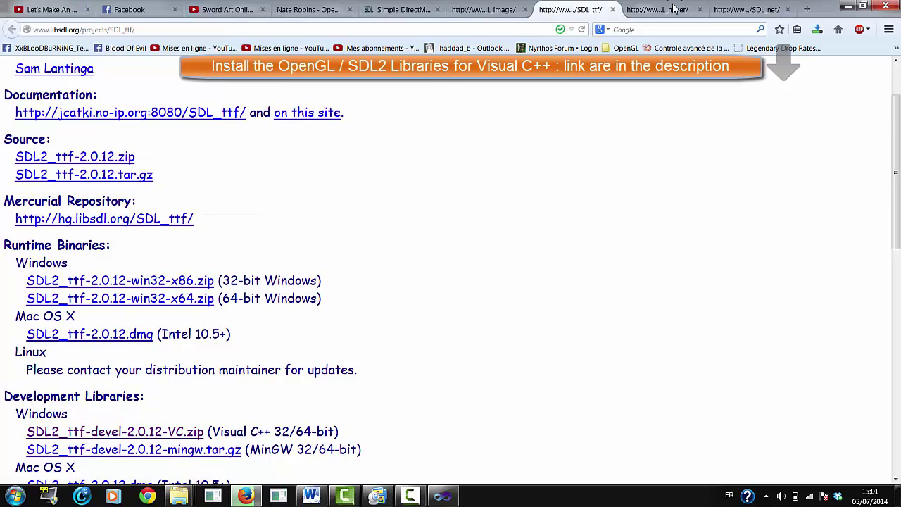
Step: Download the Visual C++ development libraries SDL2_mixer-devel-2.0.0-VC.zip and SDL2_net-devel-2.0.0-VC.zip
{"action": "key", "text": "ctrl+Tab"}
{"action": "left_click", "coordinate": [166, 288]}
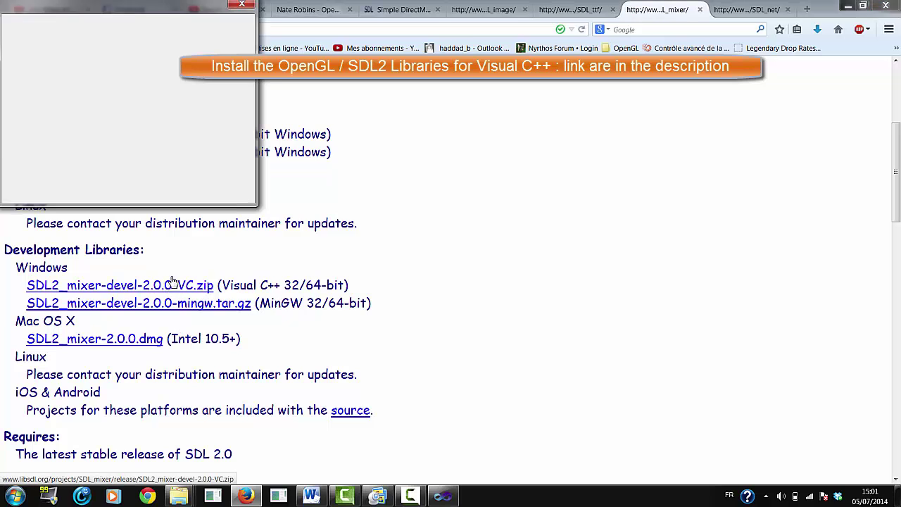
{"action": "left_click", "coordinate": [170, 174]}
{"action": "key", "text": "ctrl+Tab"}
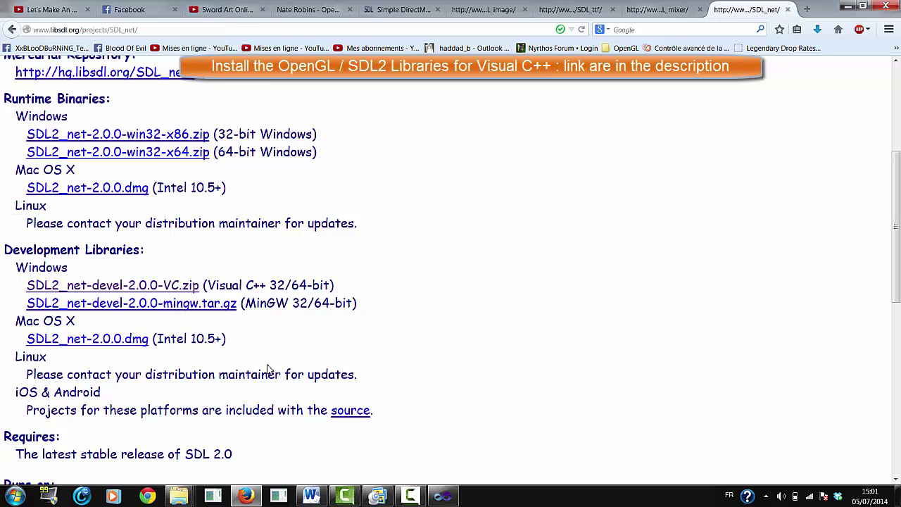
{"action": "left_click", "coordinate": [162, 294]}
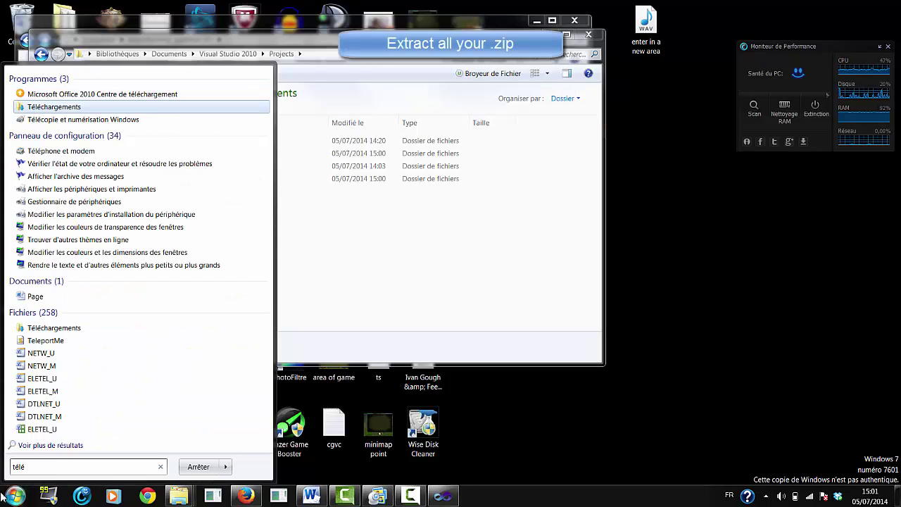
Step: Open the Téléchargements folder in Windows Explorer and extract the SDL2_net, SDL2_mixer, SDL2_image and SDL2_ttf archives
{"action": "key", "text": "Return"}
{"action": "key", "text": "super+Right"}
{"action": "left_click", "coordinate": [644, 111]}
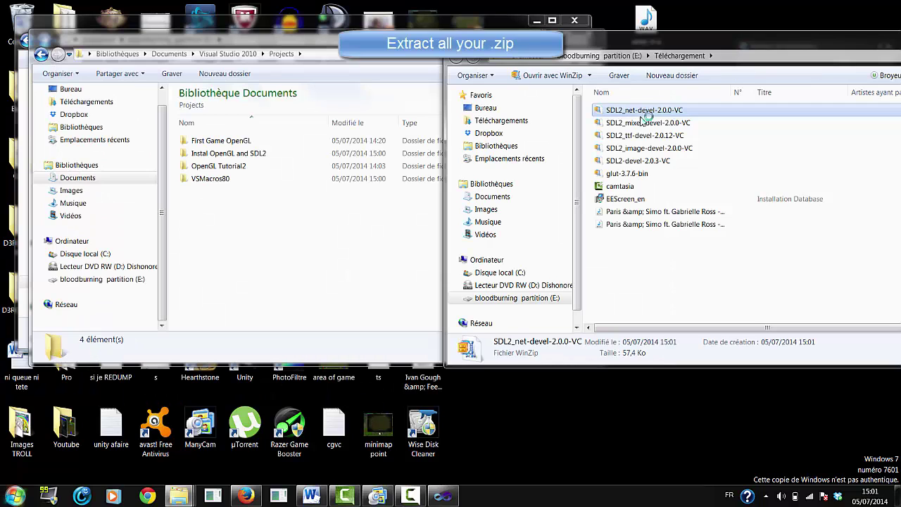
{"action": "left_click", "coordinate": [646, 124]}
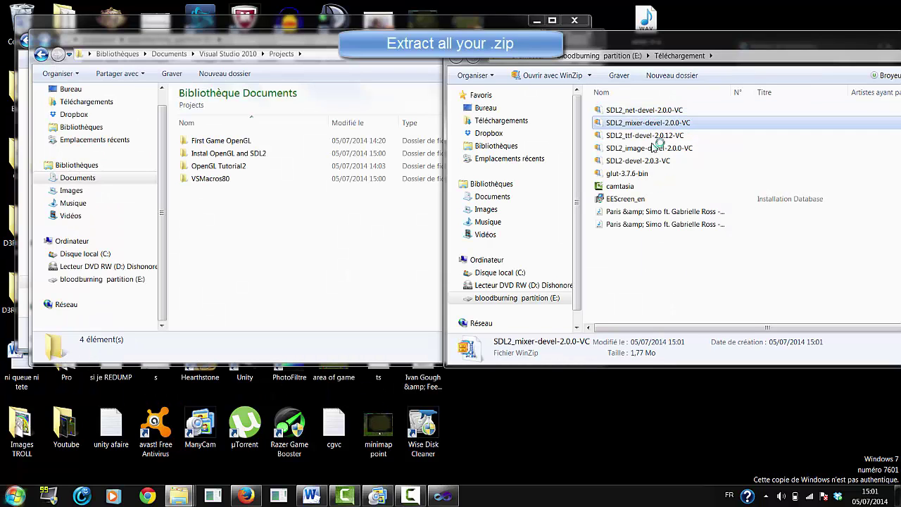
{"action": "left_click", "coordinate": [654, 147]}
{"action": "left_click", "coordinate": [656, 135]}
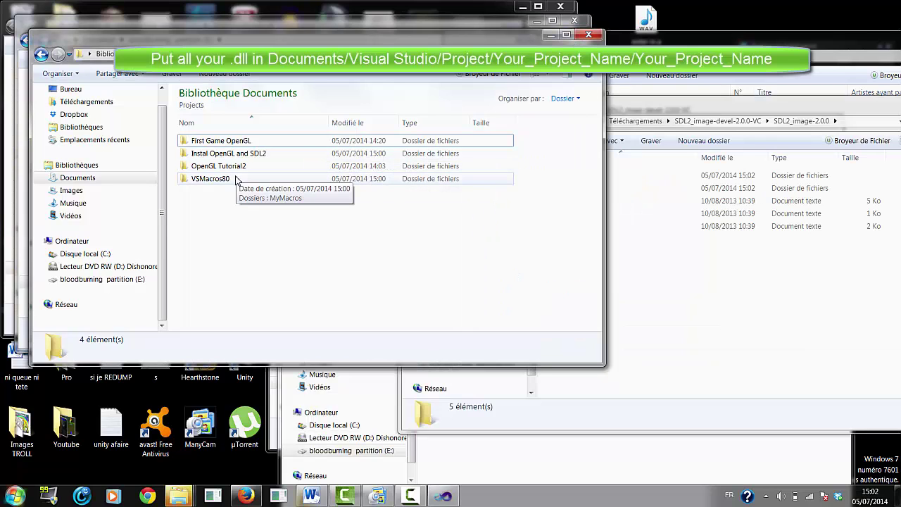
Step: Copy SDL2_image.dll from the SDL2_image lib\x86 folder into the "Instal OpenGL and SDL2" project folder
{"action": "double_click", "coordinate": [228, 153]}
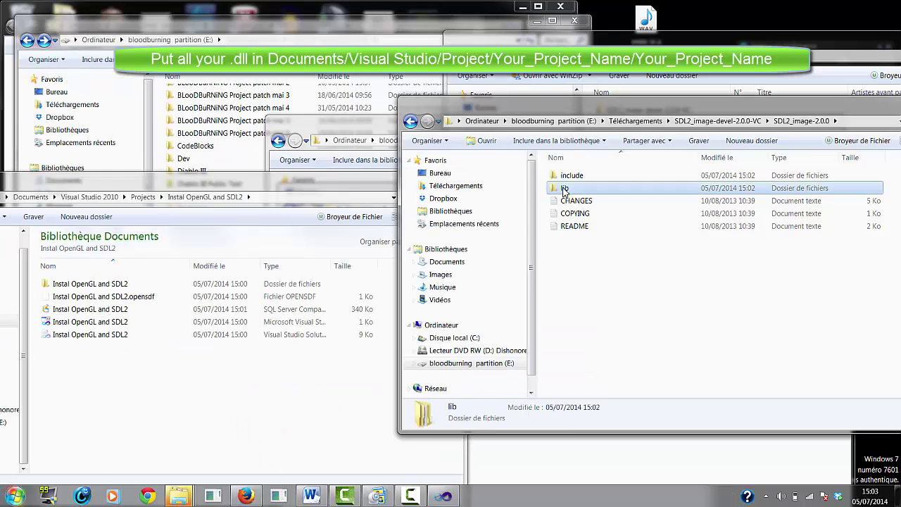
{"action": "double_click", "coordinate": [566, 188]}
{"action": "double_click", "coordinate": [566, 188]}
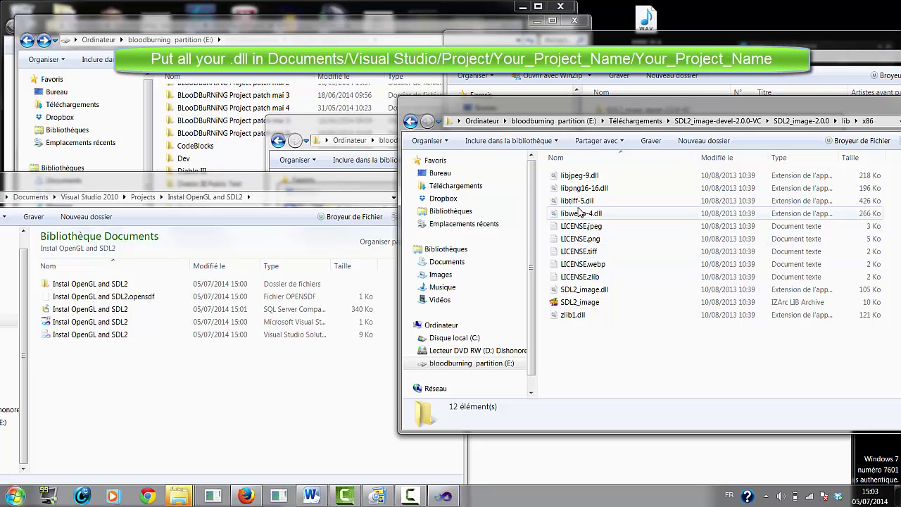
{"action": "left_click_drag", "start_coordinate": [584, 289], "coordinate": [278, 389]}
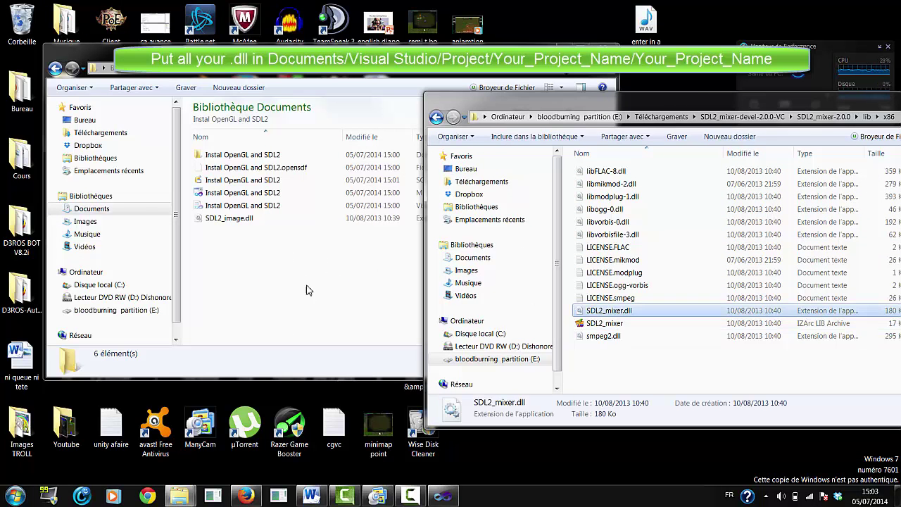
Step: Paste the copied SDL2_mixer.dll into the "Instal OpenGL and SDL2" project folder
{"action": "left_click", "coordinate": [306, 289]}
{"action": "key", "text": "ctrl+v"}
{"action": "key", "text": "BackSpace"}
{"action": "double_click", "coordinate": [268, 168]}
{"action": "left_click", "coordinate": [630, 256]}
Step: Copy SDL2_net.dll from the extracted SDL2_net-devel-2.0.0-VC lib\x86 folder into the project folder
{"action": "key", "text": "BackSpace"}
{"action": "key", "text": "BackSpace"}
{"action": "key", "text": "BackSpace"}
{"action": "key", "text": "BackSpace"}
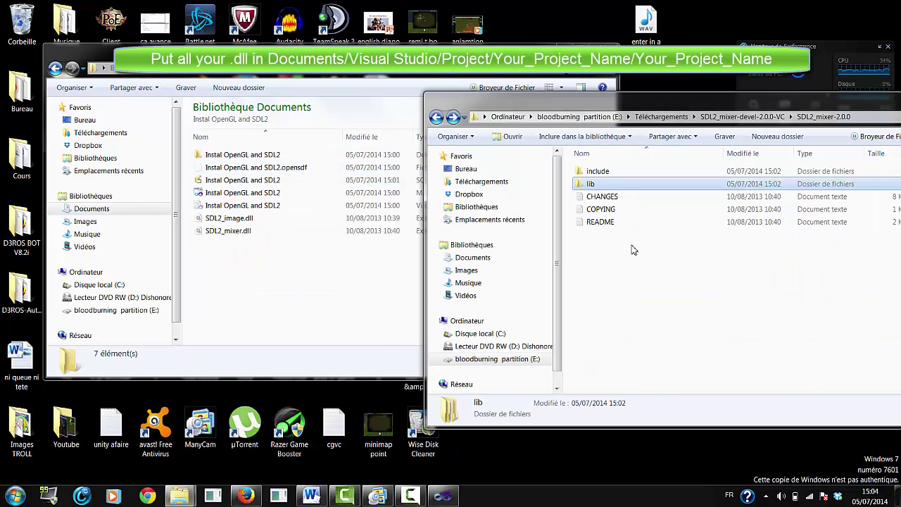
{"action": "double_click", "coordinate": [626, 184]}
{"action": "double_click", "coordinate": [604, 171]}
{"action": "double_click", "coordinate": [604, 183]}
{"action": "left_click", "coordinate": [606, 184]}
{"action": "double_click", "coordinate": [602, 183]}
{"action": "left_click", "coordinate": [595, 171]}
{"action": "key", "text": "ctrl+c"}
{"action": "key", "text": "alt+Tab"}
{"action": "key", "text": "ctrl+v"}
{"action": "left_click", "coordinate": [680, 242]}
{"action": "key", "text": "BackSpace"}
{"action": "key", "text": "BackSpace"}
{"action": "key", "text": "BackSpace"}
{"action": "key", "text": "BackSpace"}
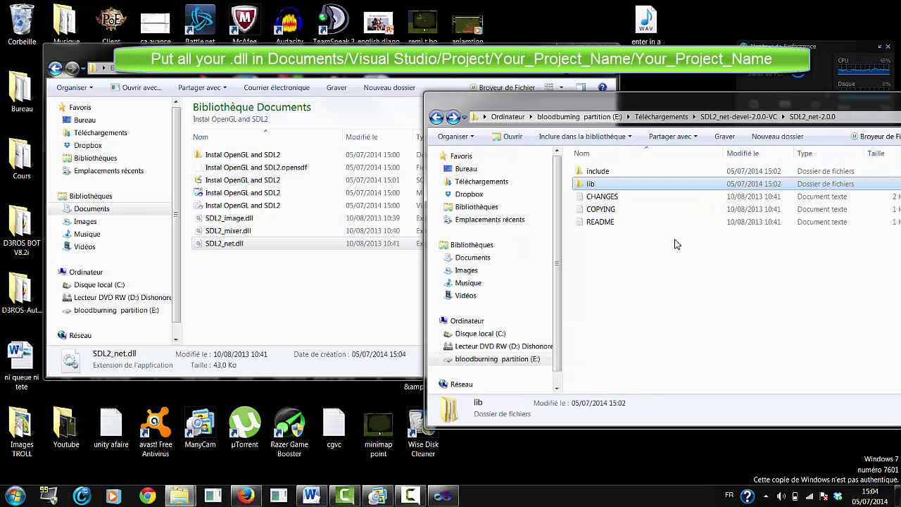
{"action": "double_click", "coordinate": [624, 197]}
{"action": "double_click", "coordinate": [604, 171]}
{"action": "double_click", "coordinate": [603, 183]}
{"action": "double_click", "coordinate": [604, 183]}
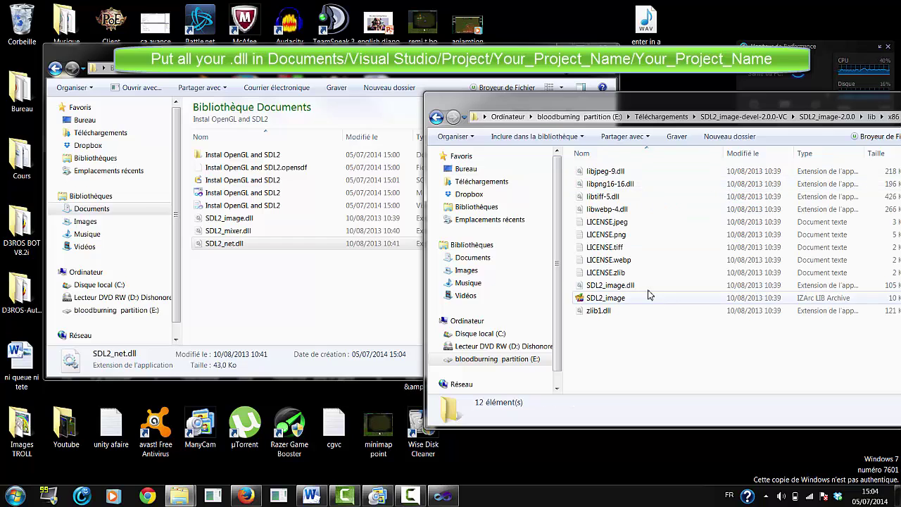
{"action": "double_click", "coordinate": [593, 284]}
{"action": "key", "text": "Escape"}
{"action": "key", "text": "ctrl+c"}
{"action": "key", "text": "alt+Tab"}
{"action": "key", "text": "ctrl+v"}
{"action": "left_click", "coordinate": [359, 131]}
Step: Copy SDL2_ttf.dll from the extracted SDL2_ttf-devel-2.0.12-VC lib\x86 folder into the project folder
{"action": "left_click", "coordinate": [660, 345]}
{"action": "key", "text": "BackSpace"}
{"action": "key", "text": "BackSpace"}
{"action": "key", "text": "BackSpace"}
{"action": "key", "text": "BackSpace"}
{"action": "double_click", "coordinate": [609, 193]}
{"action": "double_click", "coordinate": [607, 173]}
{"action": "double_click", "coordinate": [589, 183]}
{"action": "double_click", "coordinate": [593, 184]}
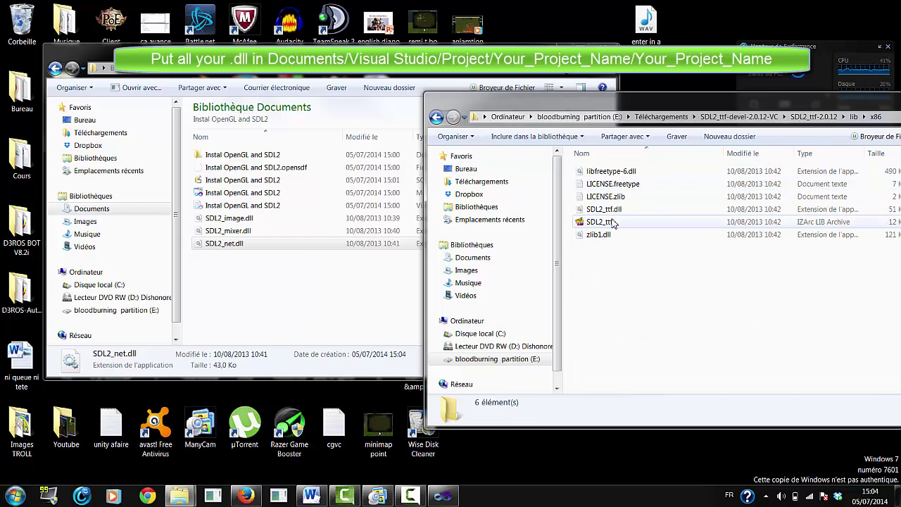
{"action": "left_click", "coordinate": [600, 209]}
{"action": "key", "text": "ctrl+c"}
{"action": "key", "text": "alt+Tab"}
{"action": "key", "text": "ctrl+v"}
Step: Copy SDL2.dll from the extracted SDL2-devel-2.0.3-VC lib\x86 folder into the project folder
{"action": "left_click", "coordinate": [686, 281]}
{"action": "key", "text": "BackSpace"}
{"action": "key", "text": "BackSpace"}
{"action": "key", "text": "BackSpace"}
{"action": "key", "text": "BackSpace"}
{"action": "double_click", "coordinate": [605, 209]}
{"action": "double_click", "coordinate": [599, 173]}
{"action": "double_click", "coordinate": [590, 184]}
{"action": "double_click", "coordinate": [591, 184]}
{"action": "left_click_drag", "start_coordinate": [594, 172], "coordinate": [243, 292]}
Step: Open the glut-3.7.6-bin archive from Téléchargements and copy the GLUT DLL into the project folder
{"action": "key", "text": "BackSpace"}
{"action": "key", "text": "BackSpace"}
{"action": "key", "text": "BackSpace"}
{"action": "key", "text": "BackSpace"}
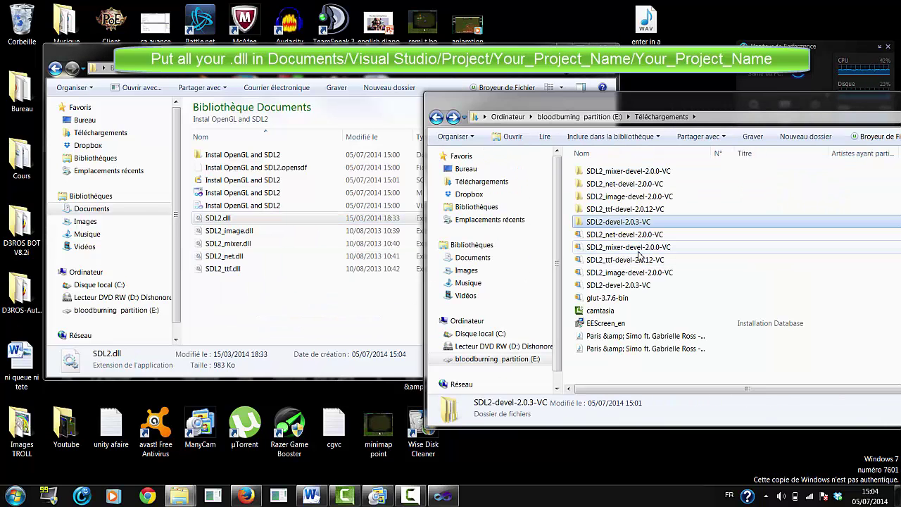
{"action": "double_click", "coordinate": [609, 298]}
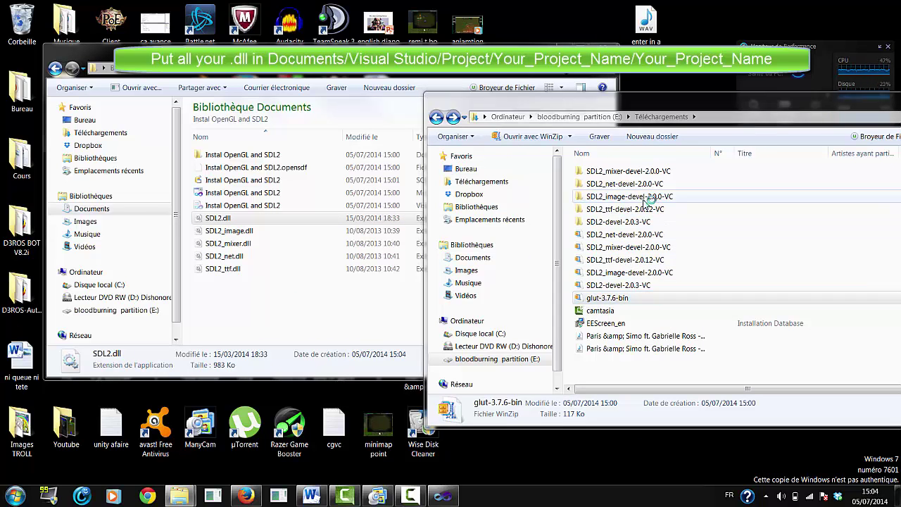
{"action": "left_click_drag", "start_coordinate": [587, 146], "coordinate": [281, 291]}
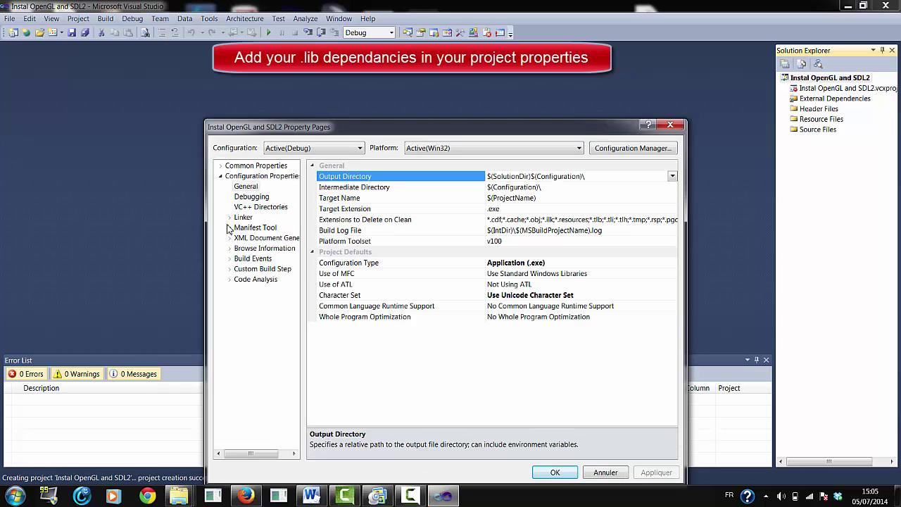
Step: Add opengl32.lib, glut32.lib, SDL2.lib, SDL2main.lib, SDL2_image.lib, SDL2_mixer.lib, SDL2_ttf.lib and SDL2_net.lib to the project's additional linker dependencies
{"action": "left_click", "coordinate": [229, 220]}
{"action": "left_click", "coordinate": [250, 238]}
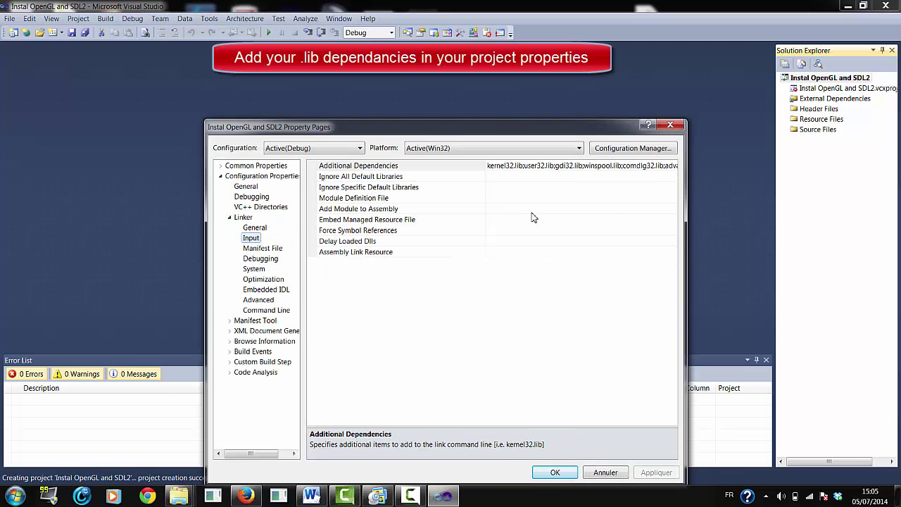
{"action": "left_click", "coordinate": [677, 167]}
{"action": "left_click", "coordinate": [645, 181]}
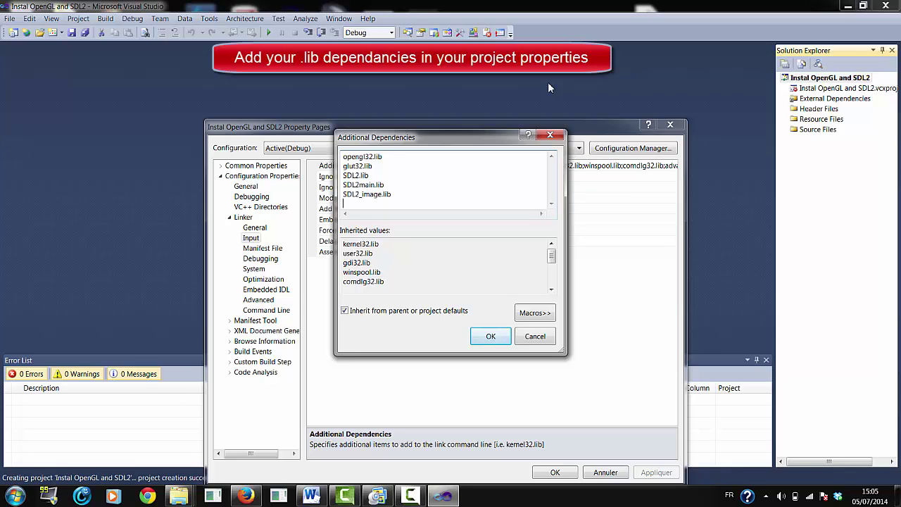
{"action": "type", "text": ".lib"}
{"action": "key", "text": "Return"}
{"action": "type", "text": "SDL2_ttf.lib"}
{"action": "key", "text": "Return"}
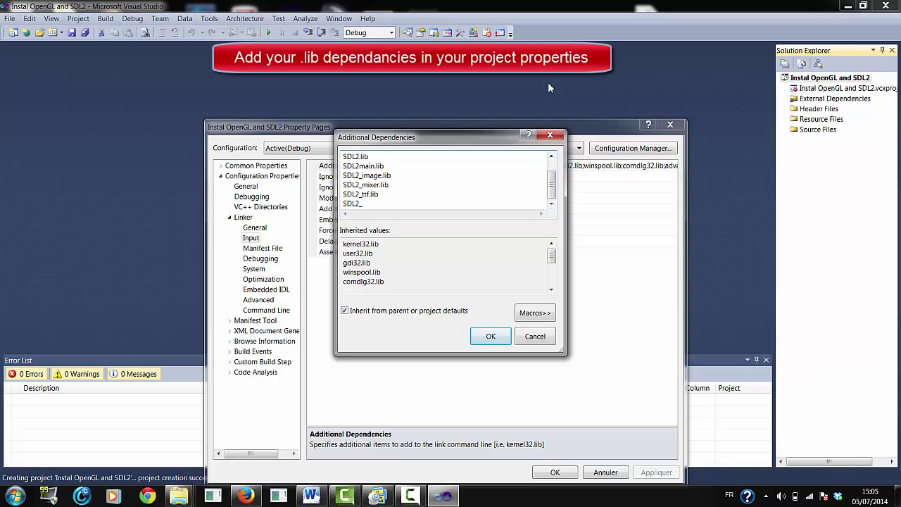
{"action": "type", "text": "SDL2_net.lib"}
{"action": "left_click", "coordinate": [491, 336]}
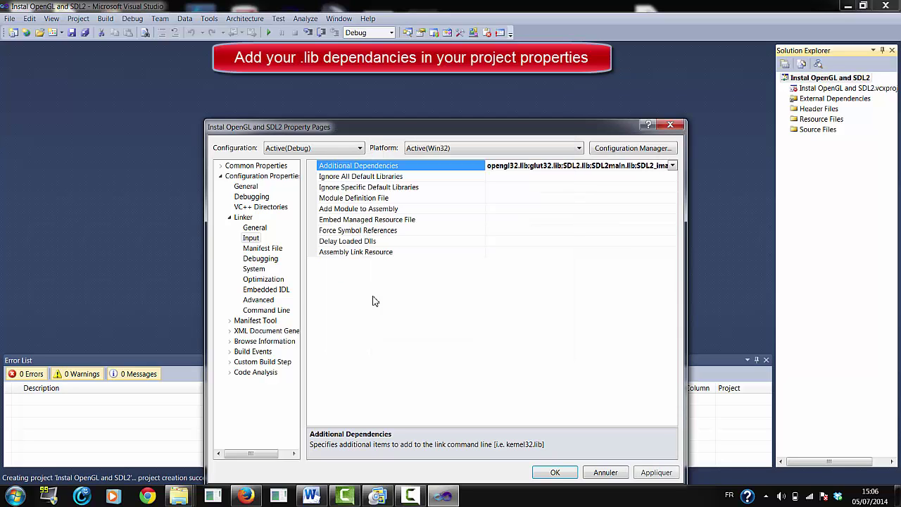
Step: Set Enable Incremental Linking to No (/INCREMENTAL:NO) in the general linker settings and apply the project properties
{"action": "left_click", "coordinate": [250, 242]}
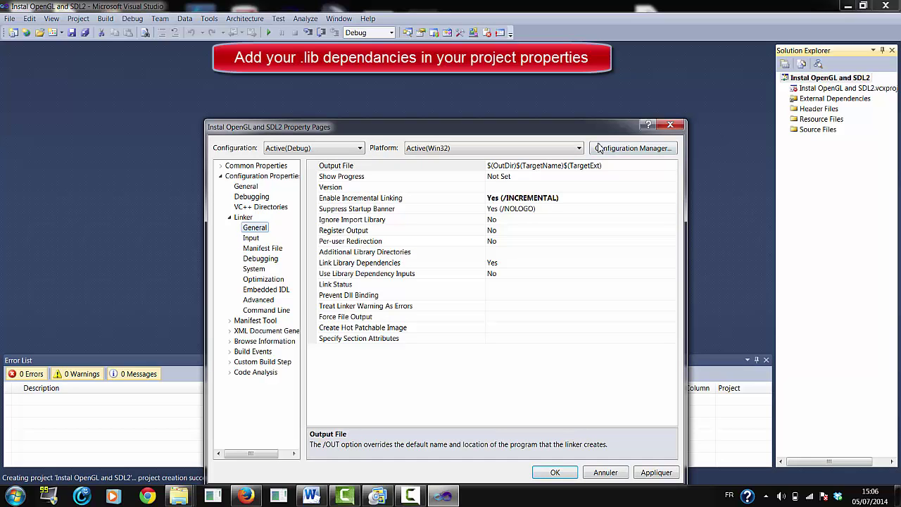
{"action": "left_click", "coordinate": [652, 202]}
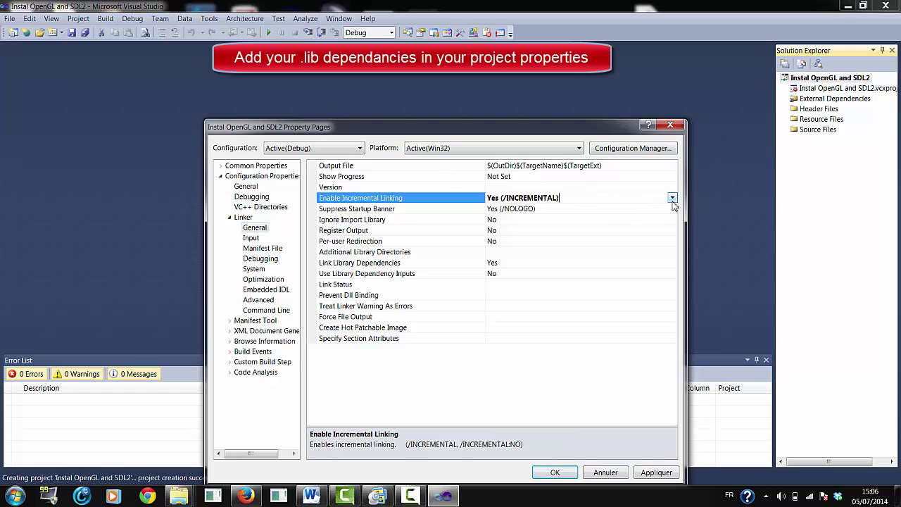
{"action": "left_click", "coordinate": [672, 199]}
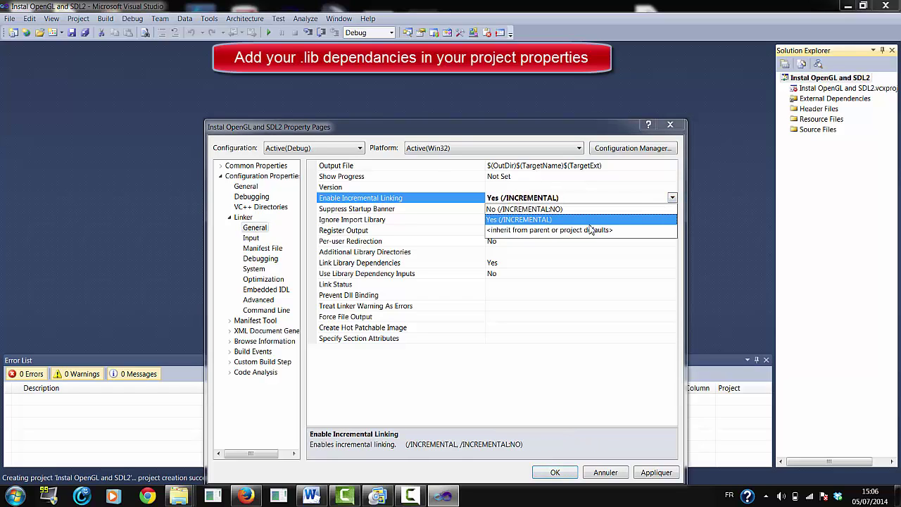
{"action": "left_click", "coordinate": [547, 209]}
{"action": "left_click", "coordinate": [653, 474]}
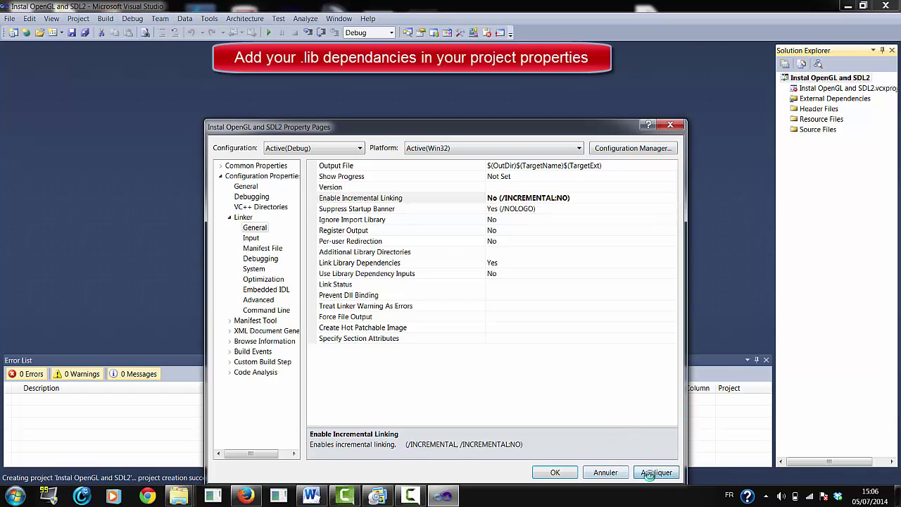
{"action": "left_click", "coordinate": [555, 472]}
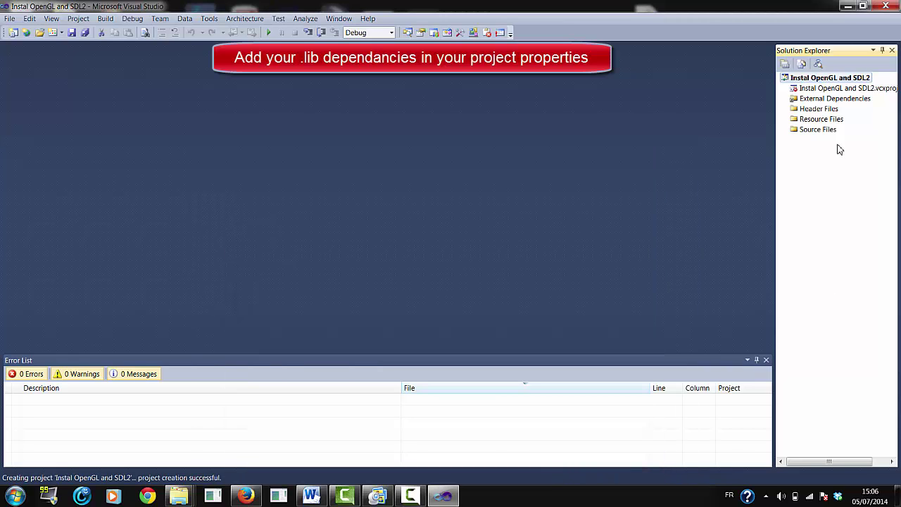
Step: Open the C:\Program Files (x86)\Microsoft Visual Studio 10.0\VC\lib folder in the file window that shows the project folder
{"action": "left_click", "coordinate": [850, 8]}
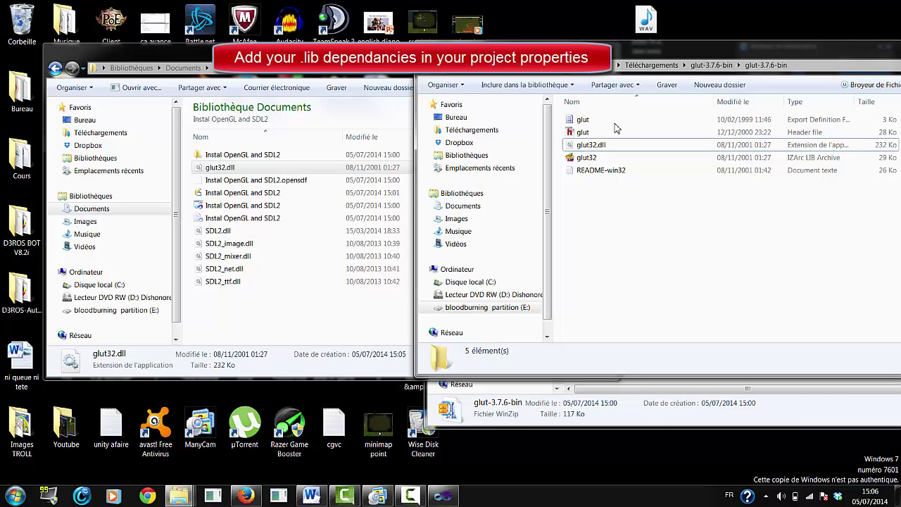
{"action": "left_click", "coordinate": [211, 317]}
{"action": "left_click", "coordinate": [99, 284]}
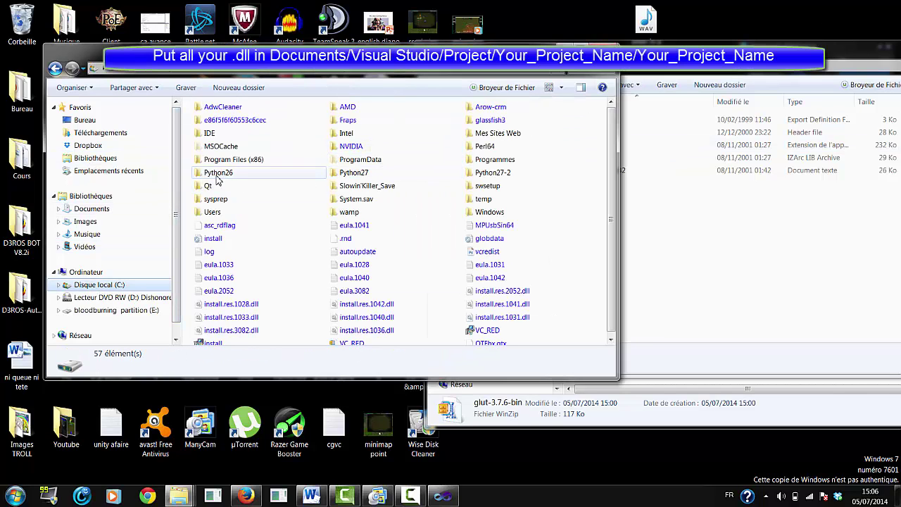
{"action": "double_click", "coordinate": [246, 161]}
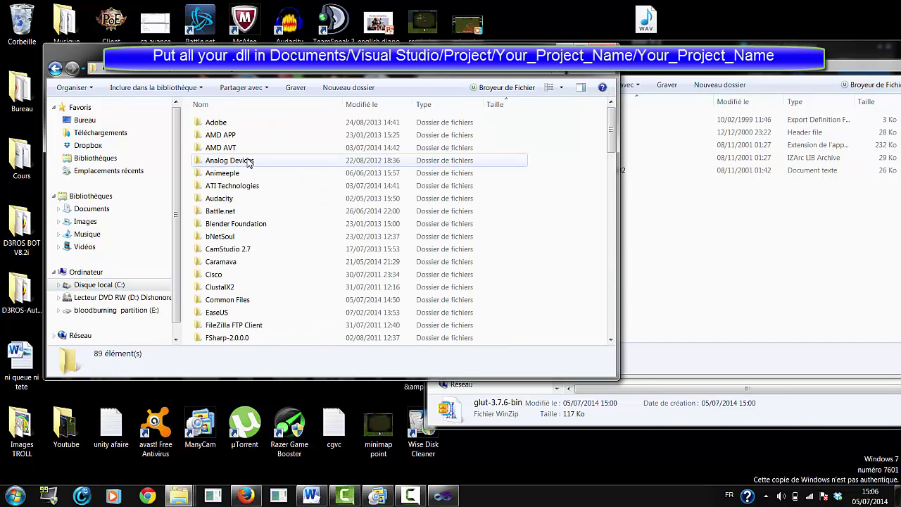
{"action": "left_click", "coordinate": [240, 261]}
{"action": "key", "text": "m"}
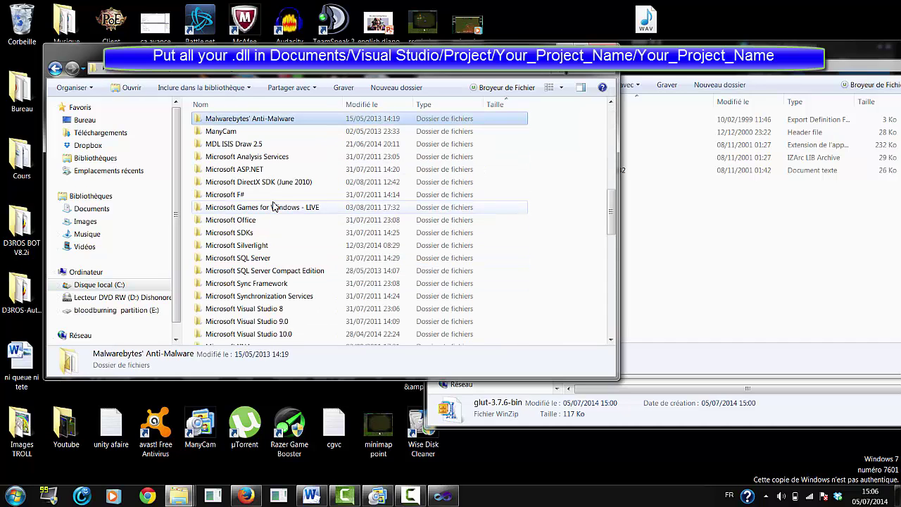
{"action": "left_click", "coordinate": [235, 322]}
{"action": "double_click", "coordinate": [236, 333]}
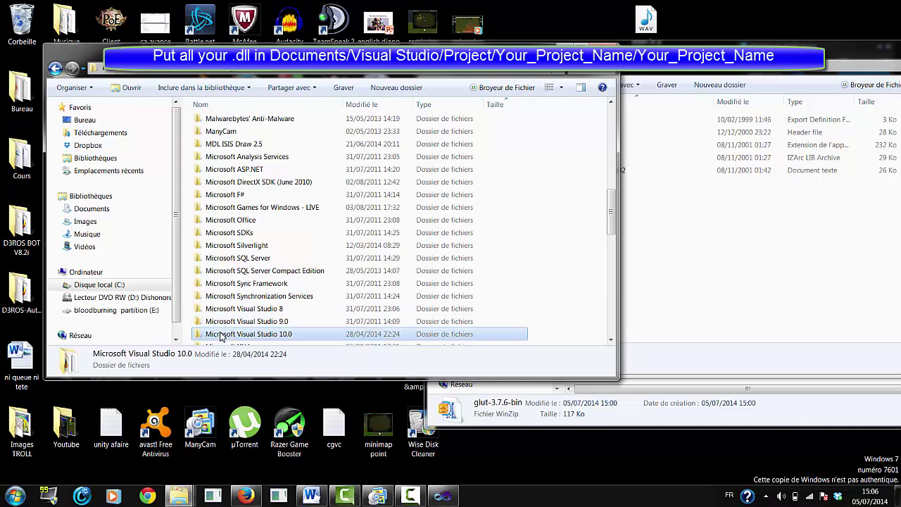
{"action": "double_click", "coordinate": [211, 287]}
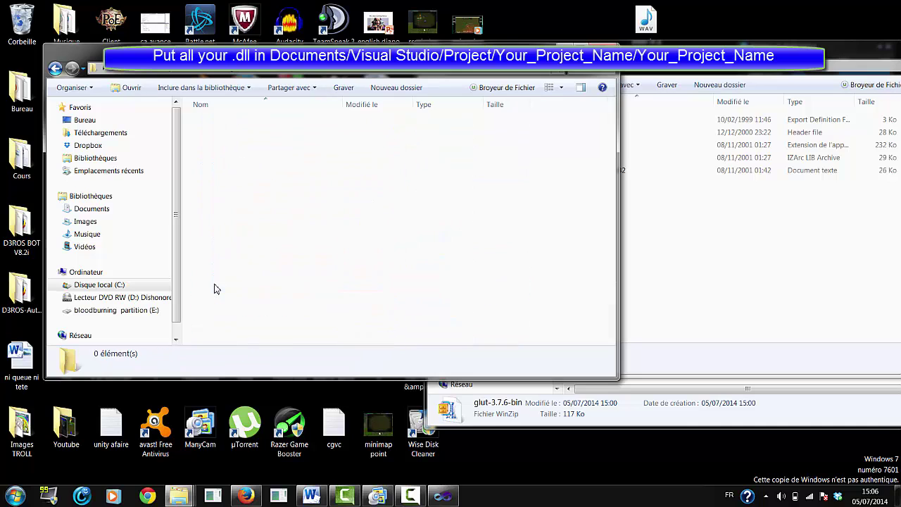
{"action": "double_click", "coordinate": [211, 174]}
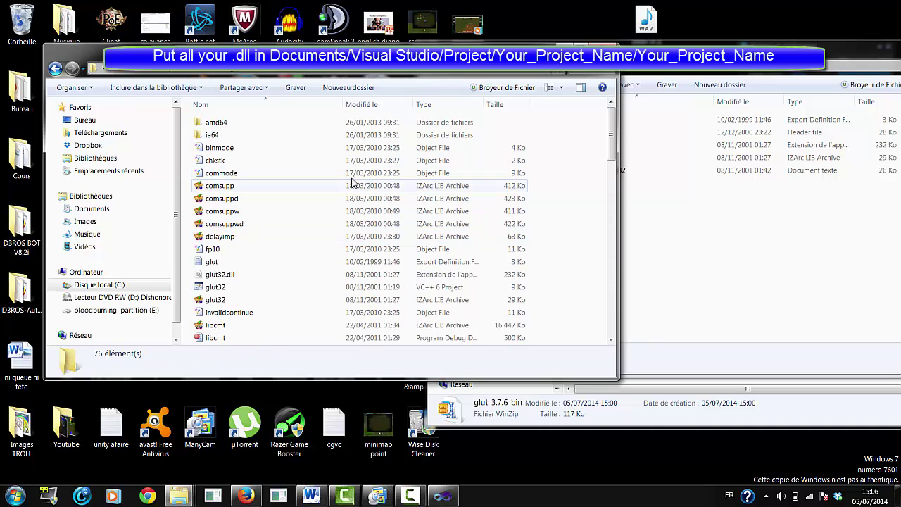
Step: Try to copy the glut32 library from the glut-3.7.6-bin folder into the Visual Studio VC\lib folder
{"action": "scroll", "coordinate": [365, 204], "scroll_direction": "down", "scroll_amount": 19}
{"action": "left_click", "coordinate": [725, 246]}
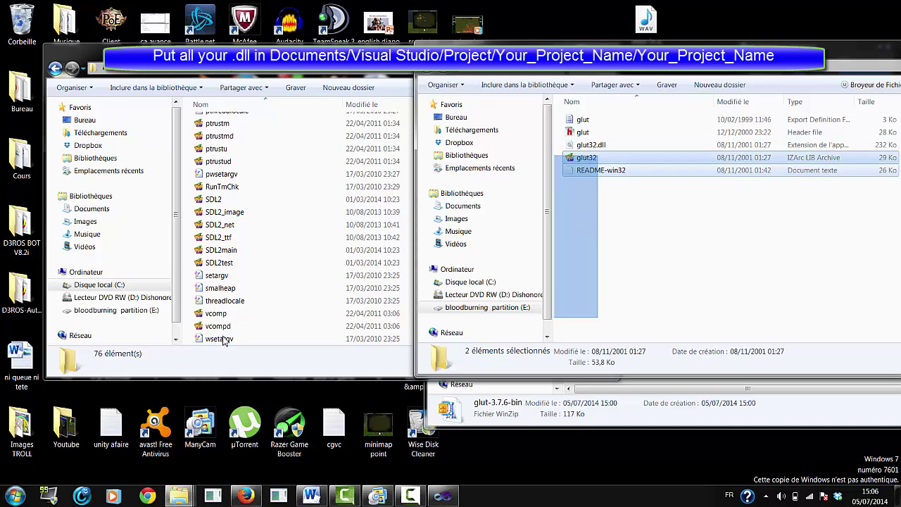
{"action": "left_click", "coordinate": [598, 159]}
{"action": "left_click_drag", "start_coordinate": [597, 159], "coordinate": [299, 366]}
{"action": "left_click", "coordinate": [415, 198]}
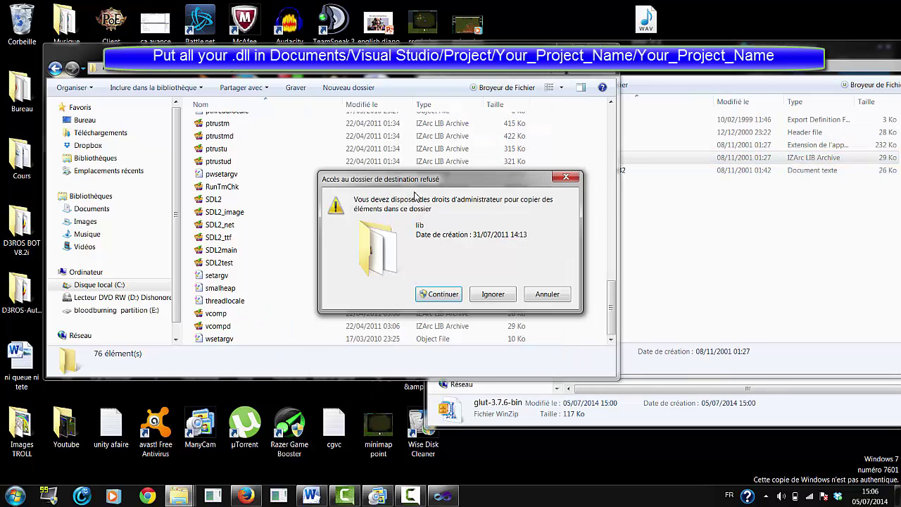
{"action": "left_click", "coordinate": [493, 294]}
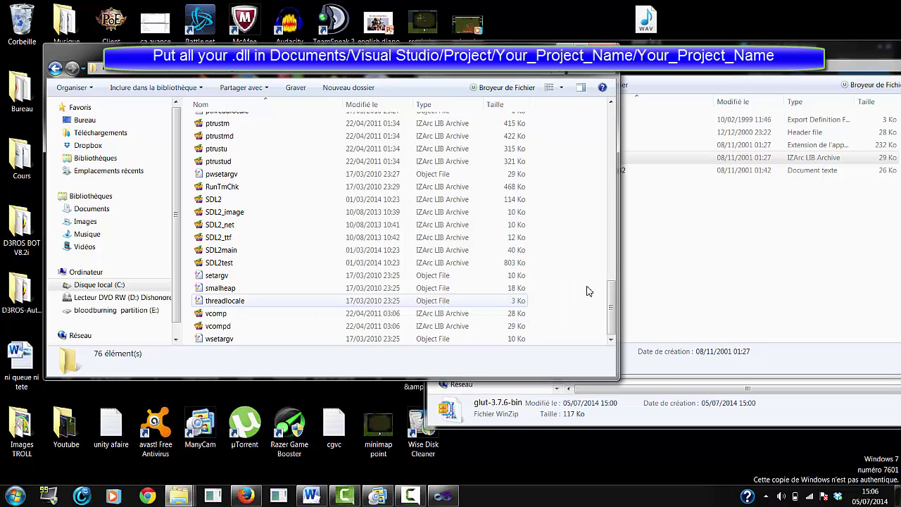
Step: Try to copy the SDL2_mixer library from the SDL2_mixer-2.0.0 lib\x86 folder into VC\lib
{"action": "left_click", "coordinate": [694, 253]}
{"action": "key", "text": "BackSpace"}
{"action": "double_click", "coordinate": [605, 132]}
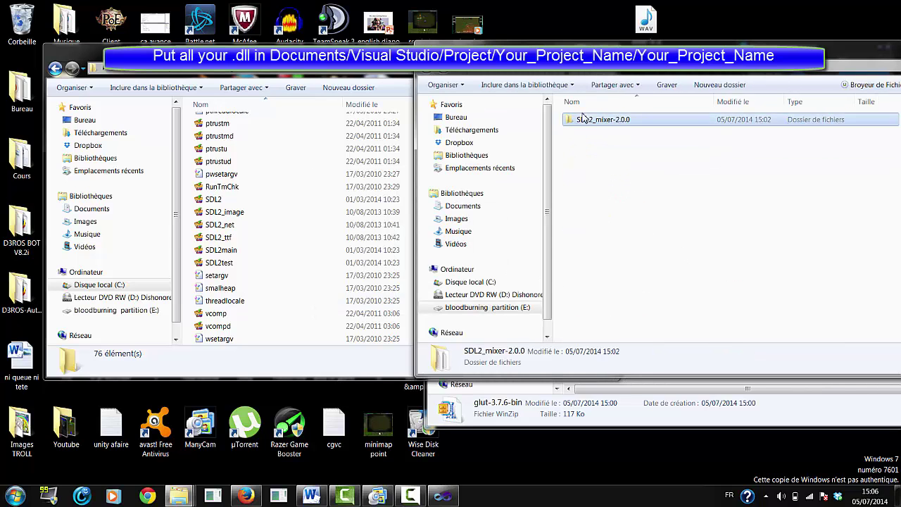
{"action": "double_click", "coordinate": [588, 119]}
{"action": "double_click", "coordinate": [588, 132]}
{"action": "double_click", "coordinate": [587, 132]}
{"action": "left_click_drag", "start_coordinate": [612, 284], "coordinate": [261, 342]}
{"action": "left_click", "coordinate": [382, 346]}
{"action": "left_click", "coordinate": [756, 312]}
{"action": "key", "text": "BackSpace"}
{"action": "key", "text": "BackSpace"}
{"action": "key", "text": "BackSpace"}
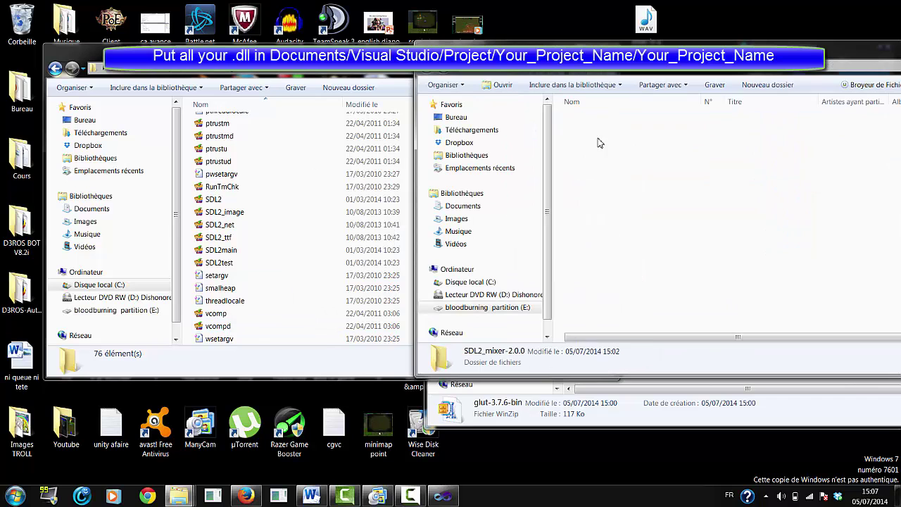
Step: Try to copy the SDL2_net library from the extracted SDL2_net lib\x86 folder into VC\lib
{"action": "double_click", "coordinate": [587, 120]}
{"action": "double_click", "coordinate": [588, 132]}
{"action": "double_click", "coordinate": [588, 132]}
{"action": "left_click_drag", "start_coordinate": [595, 120], "coordinate": [261, 286]}
{"action": "left_click", "coordinate": [463, 124]}
{"action": "key", "text": "BackSpace"}
{"action": "key", "text": "BackSpace"}
{"action": "key", "text": "BackSpace"}
{"action": "key", "text": "BackSpace"}
Step: Try to copy the SDL2_image library from the extracted SDL2_image lib\x86 folder into VC\lib
{"action": "double_click", "coordinate": [598, 157]}
{"action": "double_click", "coordinate": [588, 119]}
{"action": "left_click", "coordinate": [581, 133]}
{"action": "double_click", "coordinate": [581, 133]}
{"action": "double_click", "coordinate": [580, 132]}
{"action": "left_click_drag", "start_coordinate": [584, 246], "coordinate": [296, 243]}
{"action": "left_click", "coordinate": [552, 391]}
{"action": "left_click", "coordinate": [649, 195]}
{"action": "key", "text": "BackSpace"}
{"action": "key", "text": "BackSpace"}
{"action": "key", "text": "BackSpace"}
{"action": "key", "text": "BackSpace"}
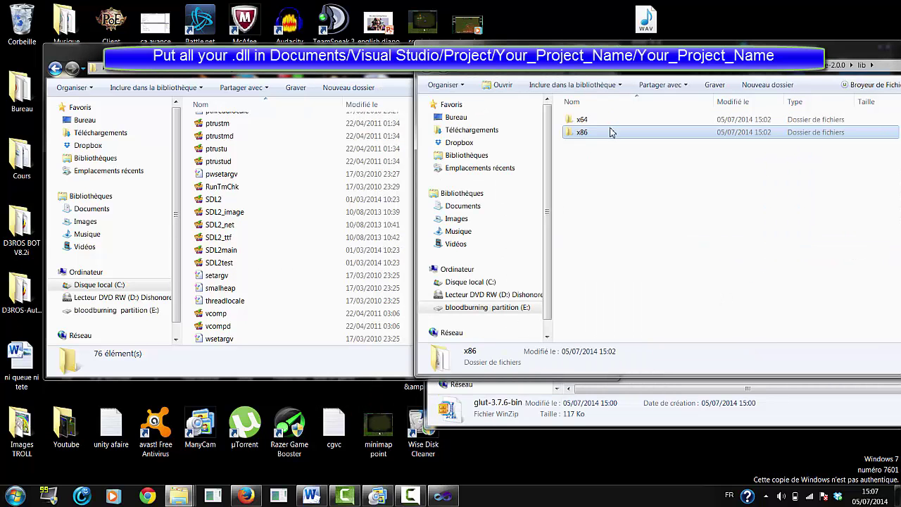
Step: Try to copy the SDL2_ttf library from the extracted SDL2_ttf lib\x86 folder into VC\lib
{"action": "double_click", "coordinate": [598, 171]}
{"action": "double_click", "coordinate": [590, 121]}
{"action": "double_click", "coordinate": [583, 133]}
{"action": "double_click", "coordinate": [581, 133]}
{"action": "left_click", "coordinate": [584, 171]}
{"action": "left_click", "coordinate": [580, 171]}
{"action": "left_click_drag", "start_coordinate": [579, 172], "coordinate": [281, 232]}
{"action": "left_click", "coordinate": [555, 390]}
{"action": "left_click", "coordinate": [555, 388]}
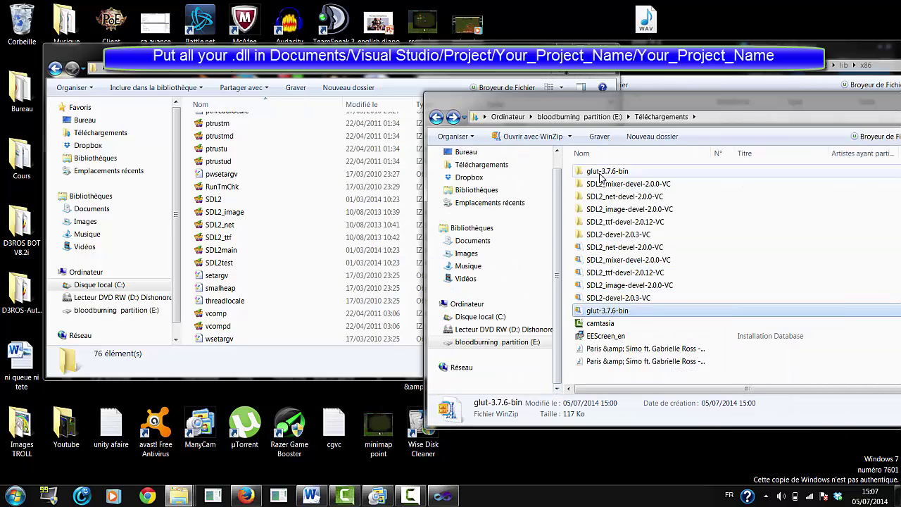
Step: Try again to copy glut32.lib into VC\lib, using the other Téléchargements window, and return to the downloads
{"action": "double_click", "coordinate": [618, 310]}
{"action": "double_click", "coordinate": [605, 171]}
{"action": "left_click_drag", "start_coordinate": [597, 209], "coordinate": [241, 295]}
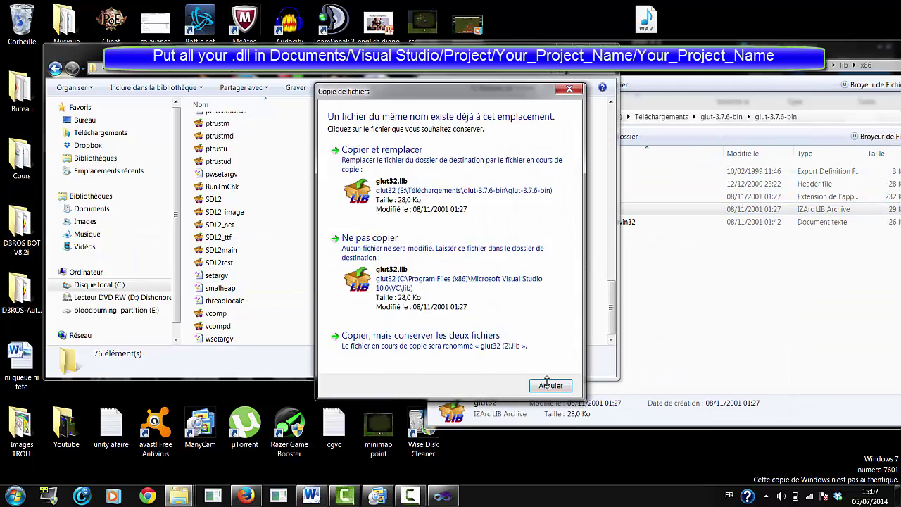
{"action": "left_click", "coordinate": [549, 382]}
{"action": "key", "text": "BackSpace"}
{"action": "key", "text": "BackSpace"}
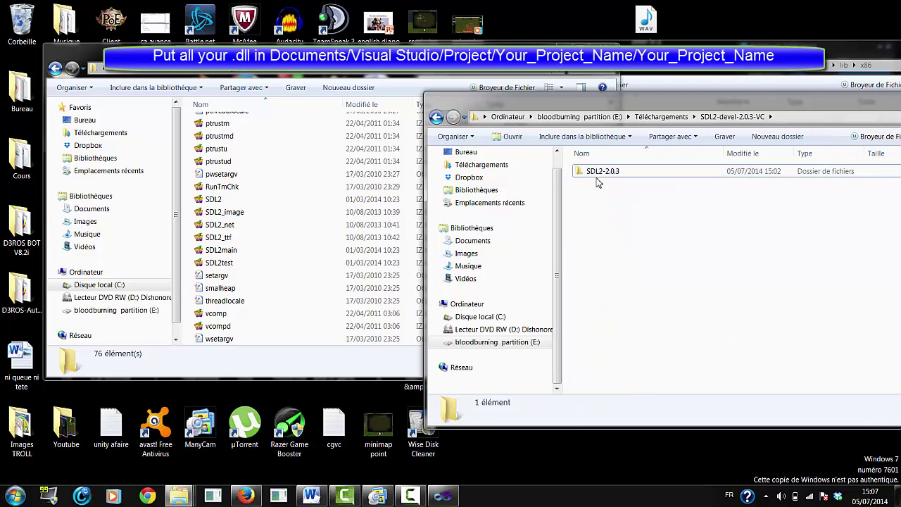
Step: Try to copy the SDL2, SDL2main and SDL2test libraries from the SDL2-2.0.3 lib\x86 folder into VC\lib
{"action": "double_click", "coordinate": [650, 173]}
{"action": "double_click", "coordinate": [597, 196]}
{"action": "left_click", "coordinate": [882, 198]}
{"action": "double_click", "coordinate": [590, 184]}
{"action": "double_click", "coordinate": [590, 183]}
{"action": "left_click", "coordinate": [600, 209]}
{"action": "left_click", "coordinate": [598, 171], "text": "shift"}
{"action": "left_click", "coordinate": [595, 186]}
{"action": "left_click", "coordinate": [605, 210], "text": "shift"}
{"action": "left_click_drag", "start_coordinate": [605, 211], "coordinate": [333, 252]}
{"action": "left_click", "coordinate": [550, 396]}
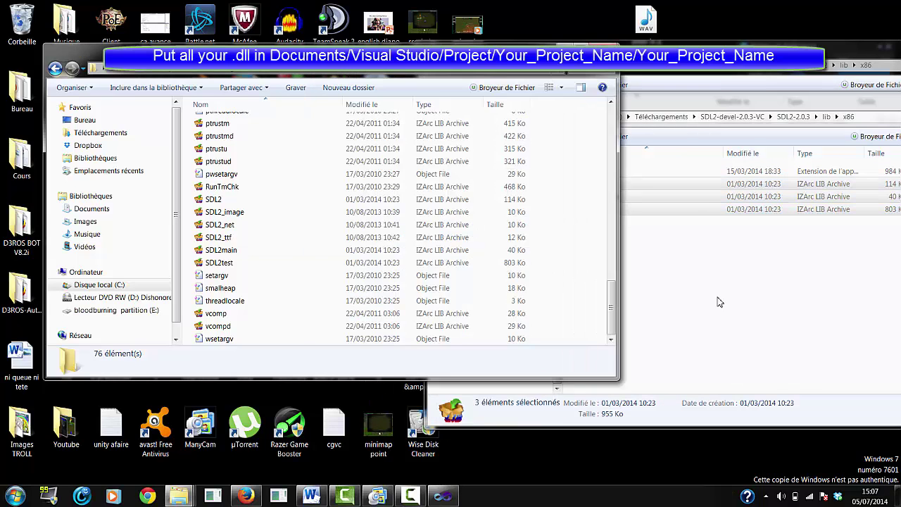
{"action": "left_click", "coordinate": [691, 94]}
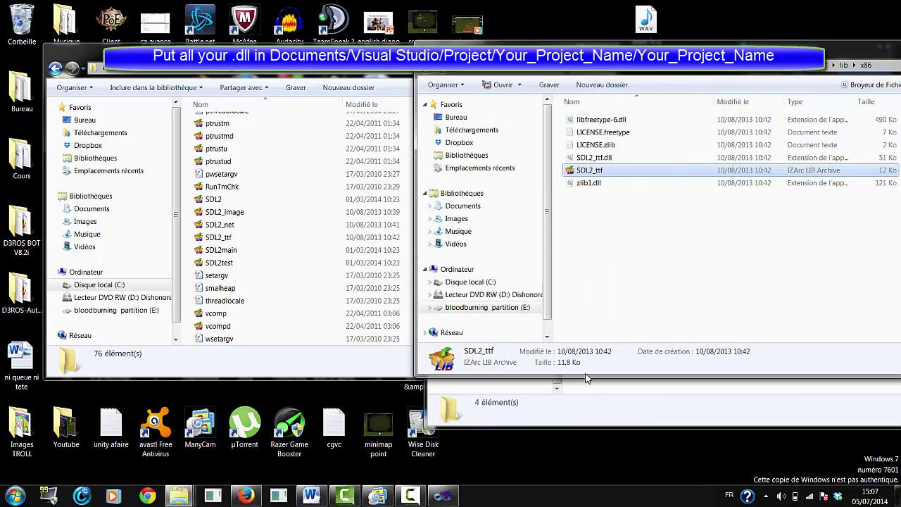
{"action": "left_click", "coordinate": [570, 384]}
{"action": "key", "text": "BackSpace"}
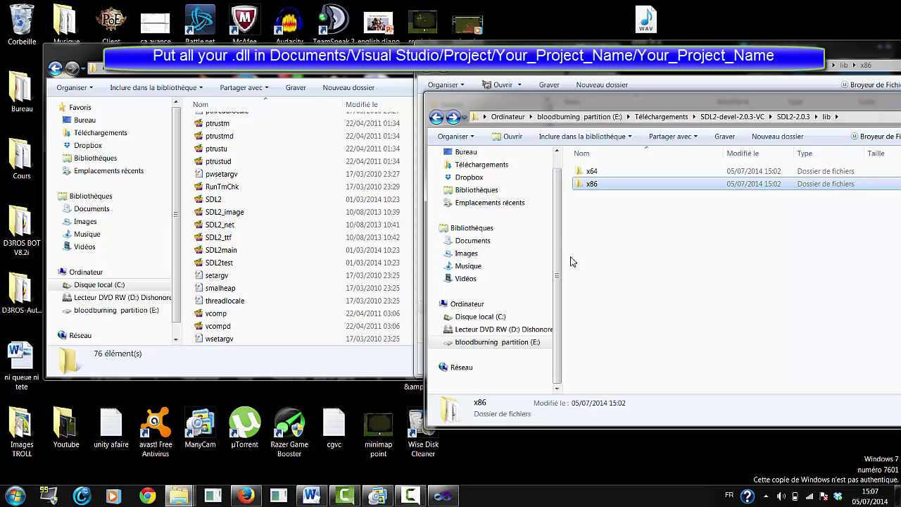
Step: Go up from VC\lib and open the neighbouring include folder of Visual Studio 10.0
{"action": "left_click", "coordinate": [333, 187]}
{"action": "key", "text": "BackSpace"}
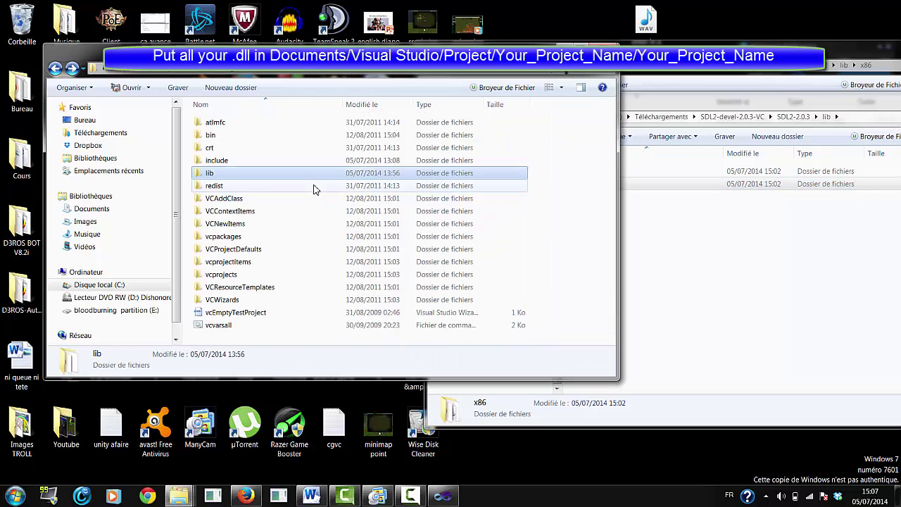
{"action": "double_click", "coordinate": [218, 159]}
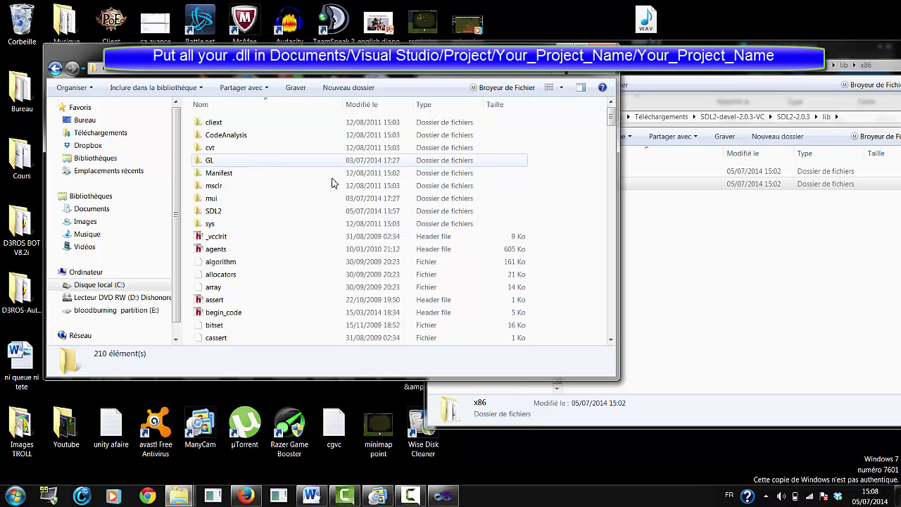
Step: Try to copy the glut header file from the glut-3.7.6-bin folder into VC\include
{"action": "left_click", "coordinate": [756, 235]}
{"action": "key", "text": "BackSpace"}
{"action": "key", "text": "BackSpace"}
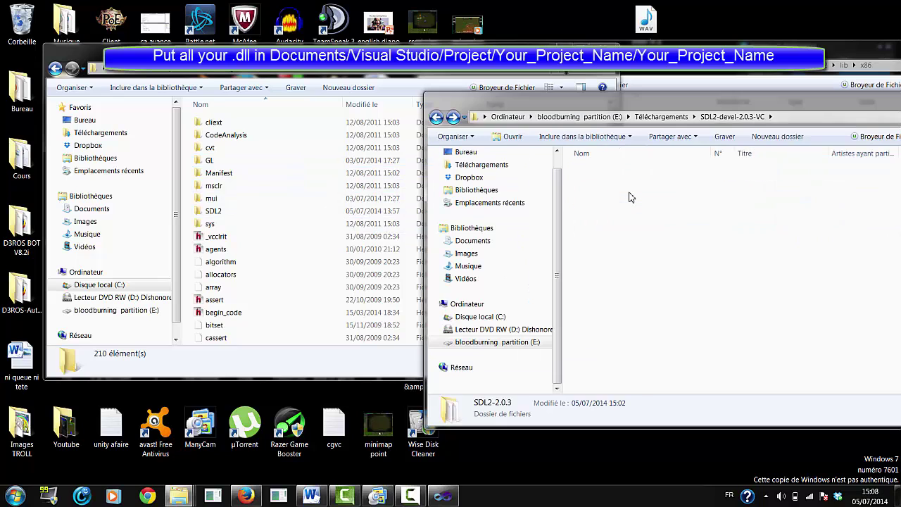
{"action": "key", "text": "BackSpace"}
{"action": "double_click", "coordinate": [607, 171]}
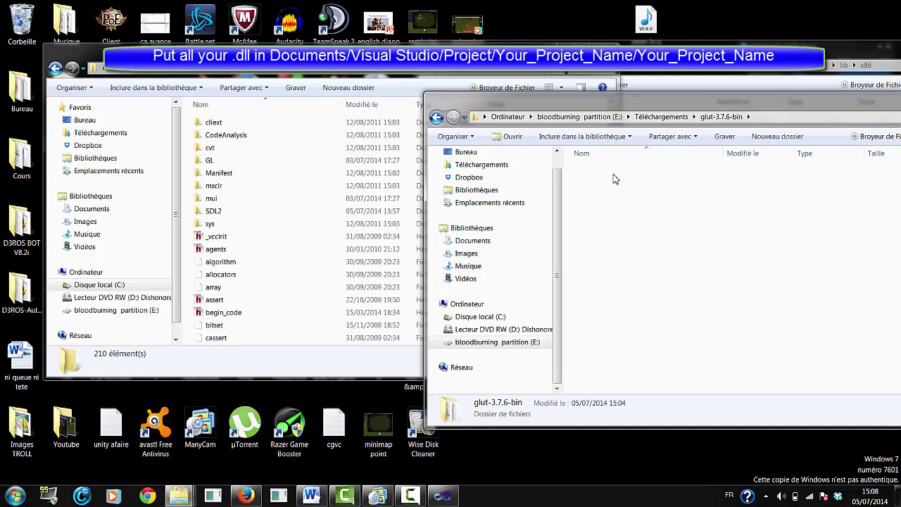
{"action": "double_click", "coordinate": [613, 176]}
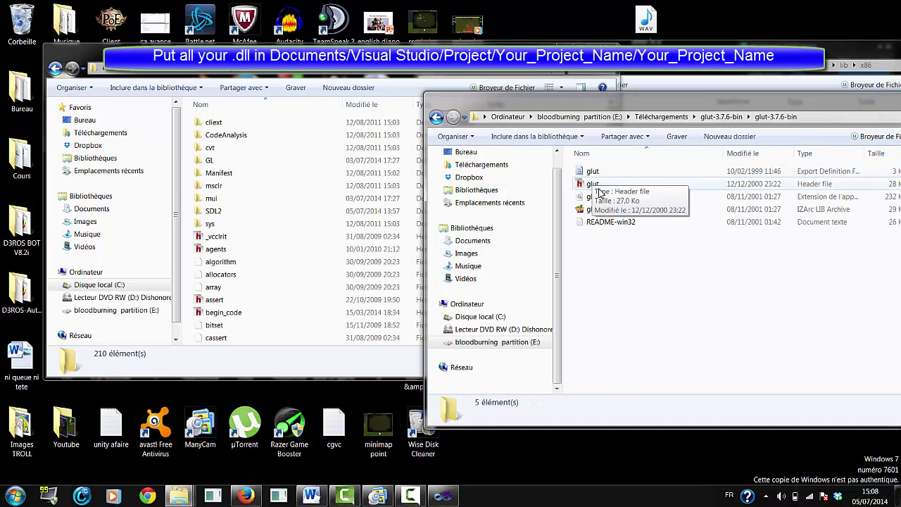
{"action": "left_click_drag", "start_coordinate": [597, 185], "coordinate": [391, 251]}
{"action": "left_click", "coordinate": [492, 294]}
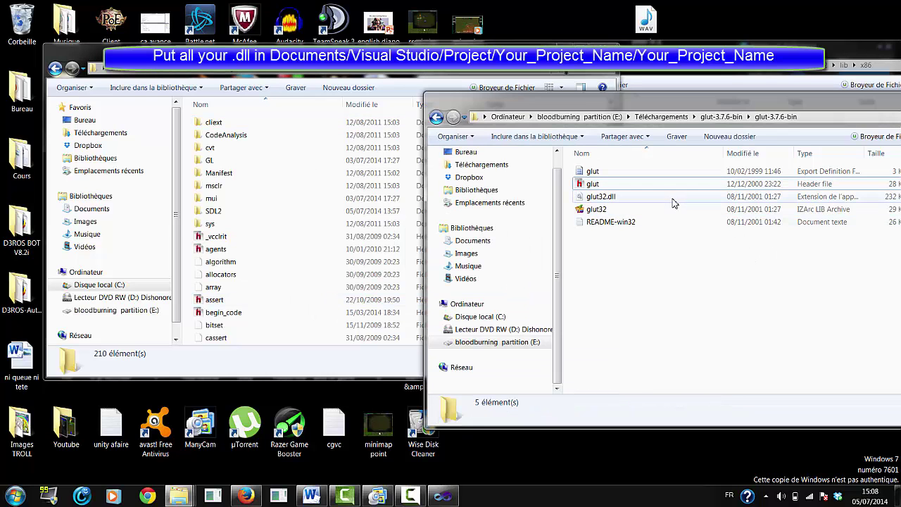
Step: Try to copy the SDL_mixer header from the SDL2_mixer-2.0.0 include folder directly into VC\include
{"action": "key", "text": "BackSpace"}
{"action": "double_click", "coordinate": [617, 189]}
{"action": "double_click", "coordinate": [612, 171]}
{"action": "double_click", "coordinate": [599, 171]}
{"action": "left_click_drag", "start_coordinate": [602, 171], "coordinate": [342, 259]}
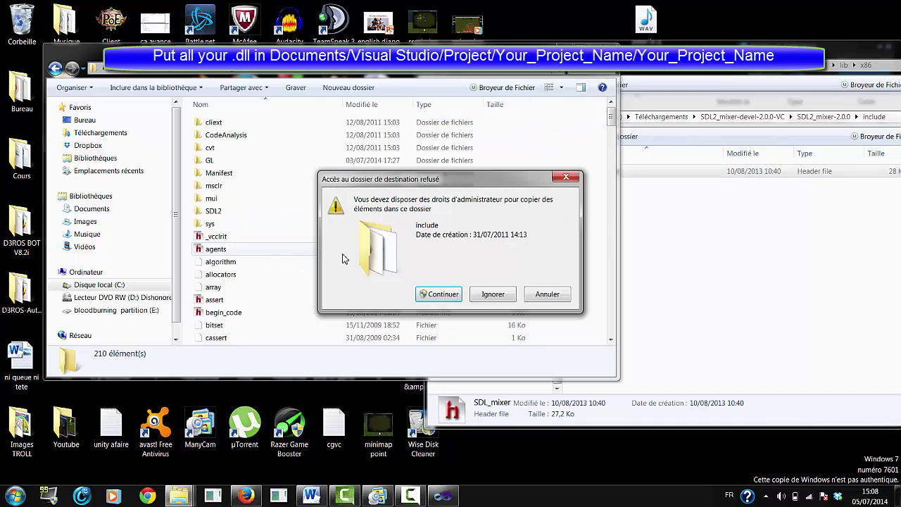
{"action": "left_click", "coordinate": [484, 294]}
{"action": "left_click", "coordinate": [670, 233]}
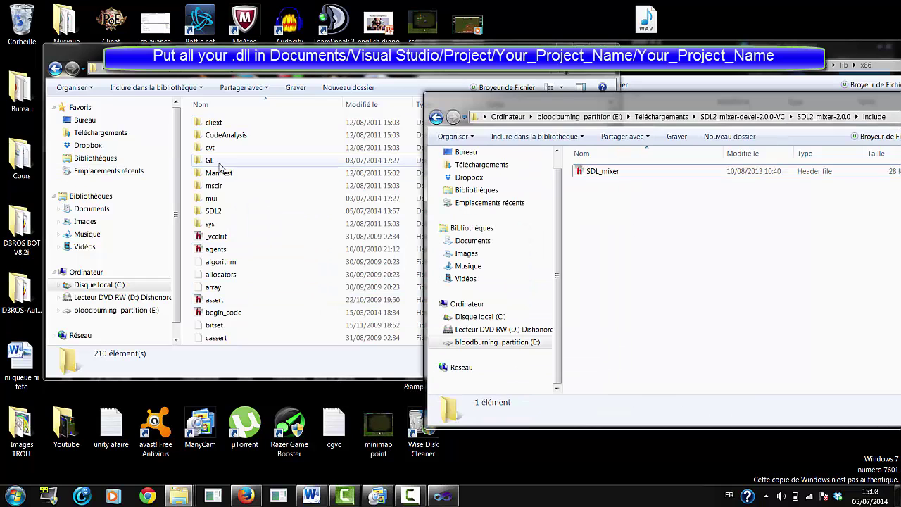
{"action": "key", "text": "BackSpace"}
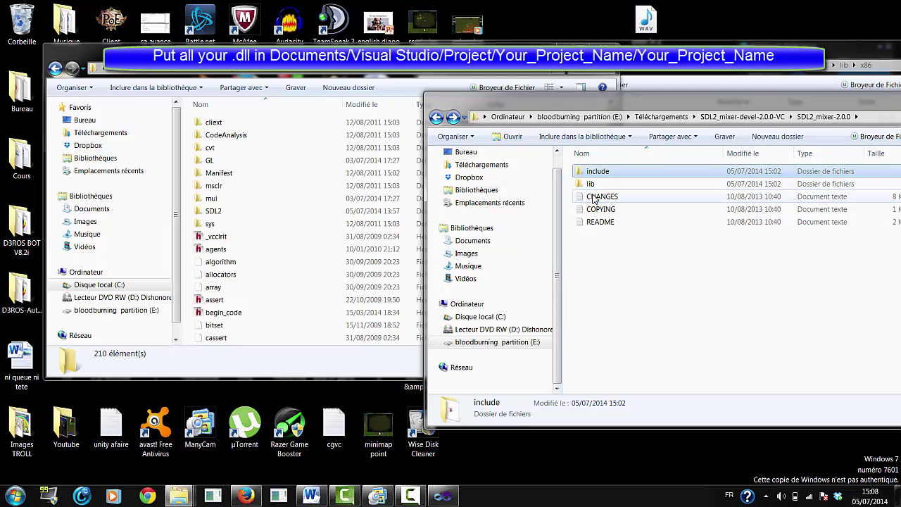
Step: Open the SDL2 subfolder of VC\include and try to copy the SDL_mixer header into it
{"action": "left_click", "coordinate": [299, 252]}
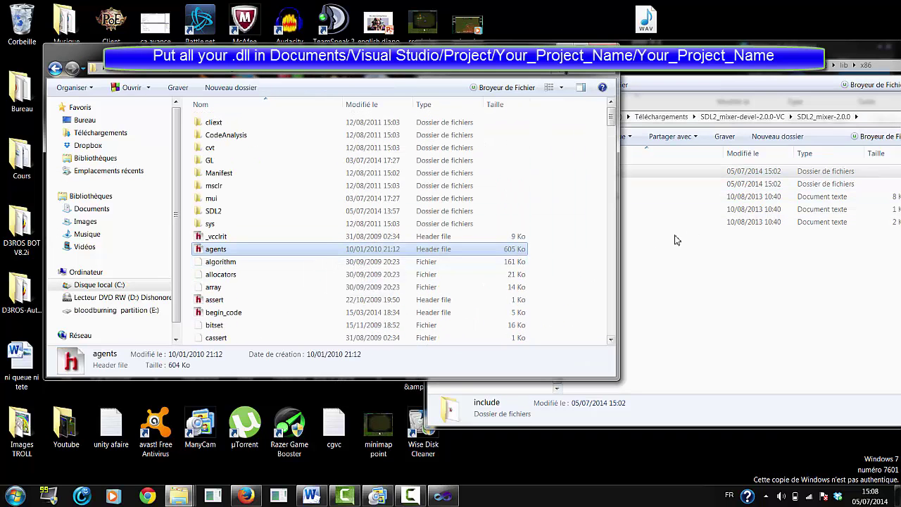
{"action": "double_click", "coordinate": [239, 212]}
{"action": "double_click", "coordinate": [598, 170]}
{"action": "left_click_drag", "start_coordinate": [602, 171], "coordinate": [392, 213]}
{"action": "key", "text": "Escape"}
{"action": "key", "text": "BackSpace"}
{"action": "key", "text": "BackSpace"}
Step: Try to copy the SDL2_net header from the extracted SDL2_net-devel-2.0.0-VC folder into VC\include\SDL2
{"action": "left_click", "coordinate": [607, 196]}
{"action": "double_click", "coordinate": [607, 197]}
{"action": "double_click", "coordinate": [602, 173]}
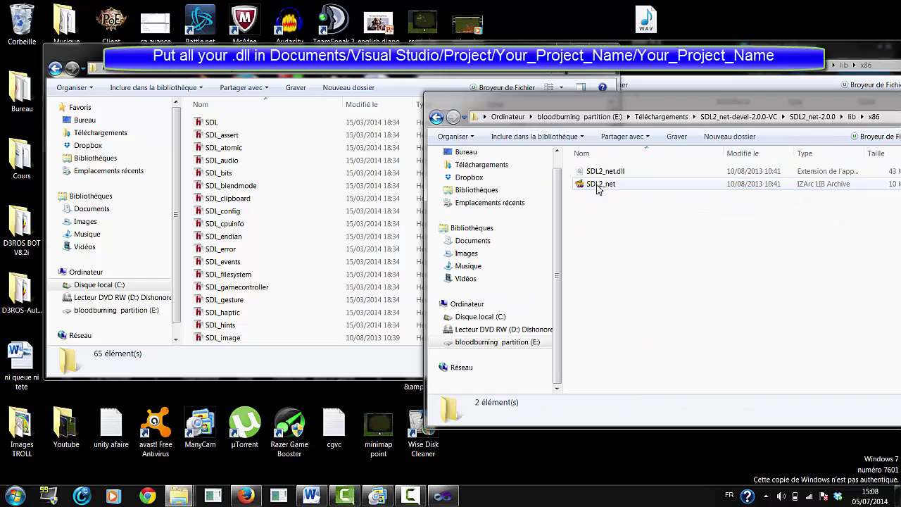
{"action": "double_click", "coordinate": [598, 171]}
{"action": "left_click_drag", "start_coordinate": [597, 171], "coordinate": [302, 221]}
{"action": "key", "text": "Escape"}
{"action": "key", "text": "BackSpace"}
{"action": "key", "text": "BackSpace"}
{"action": "key", "text": "BackSpace"}
Step: Try to copy the SDL2_image header from the extracted SDL2_image-devel-2.0.0-VC folder into VC\include\SDL2
{"action": "double_click", "coordinate": [616, 210]}
{"action": "double_click", "coordinate": [598, 171]}
{"action": "double_click", "coordinate": [597, 171]}
{"action": "left_click_drag", "start_coordinate": [597, 171], "coordinate": [302, 225]}
{"action": "left_click", "coordinate": [561, 395]}
{"action": "left_click", "coordinate": [629, 191]}
{"action": "key", "text": "BackSpace"}
{"action": "key", "text": "BackSpace"}
{"action": "key", "text": "BackSpace"}
Step: Try to copy the SDL2_ttf header from the SDL2_ttf-2.0.12 include folder into VC\include\SDL2
{"action": "double_click", "coordinate": [626, 222]}
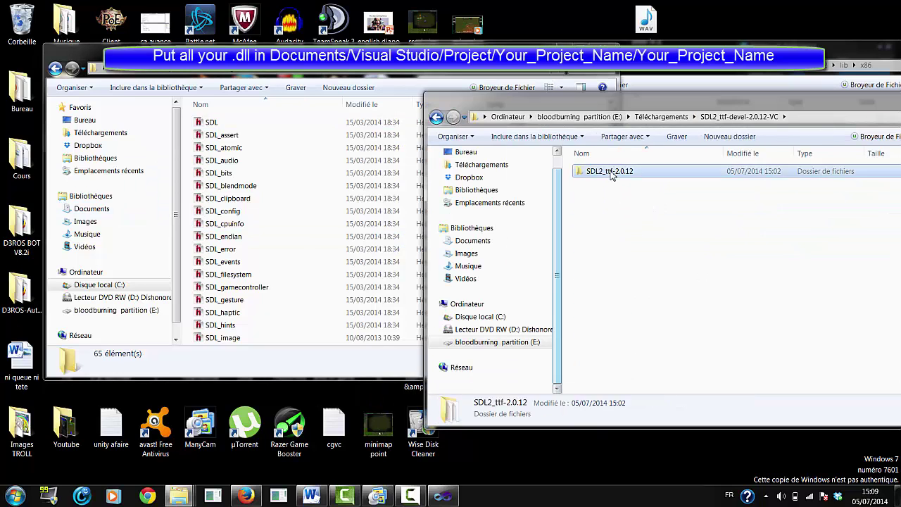
{"action": "double_click", "coordinate": [597, 173]}
{"action": "double_click", "coordinate": [597, 171]}
{"action": "left_click_drag", "start_coordinate": [598, 171], "coordinate": [322, 218]}
{"action": "key", "text": "Escape"}
{"action": "key", "text": "BackSpace"}
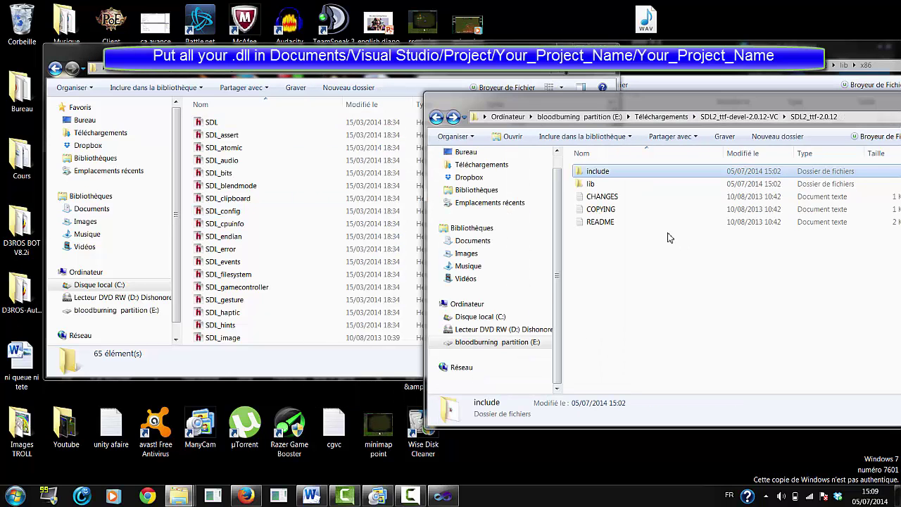
{"action": "key", "text": "BackSpace"}
{"action": "key", "text": "BackSpace"}
Step: Try to copy all the SDL2 headers from the SDL2-2.0.3 include folder of SDL2-devel-2.0.3-VC into VC\include\SDL2
{"action": "double_click", "coordinate": [612, 222]}
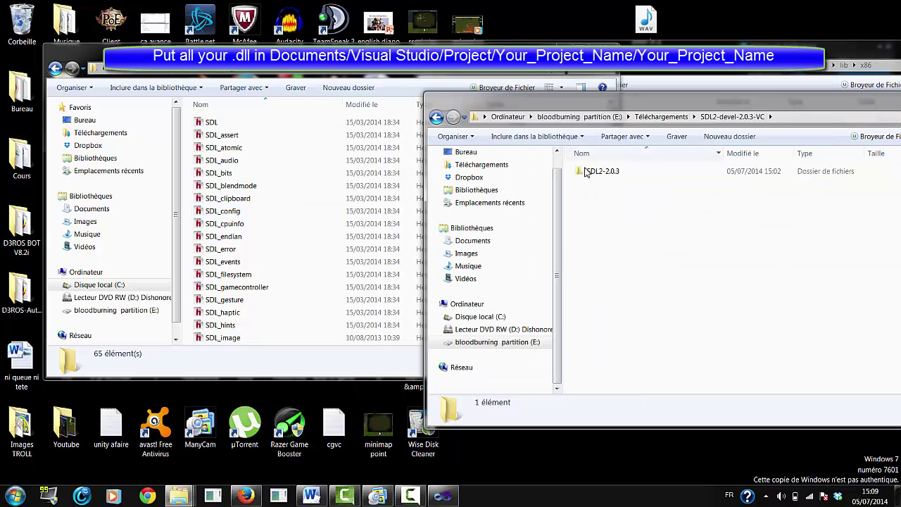
{"action": "double_click", "coordinate": [598, 171]}
{"action": "double_click", "coordinate": [597, 172]}
{"action": "key", "text": "BackSpace"}
{"action": "double_click", "coordinate": [597, 183]}
{"action": "double_click", "coordinate": [597, 184]}
{"action": "key", "text": "BackSpace"}
{"action": "key", "text": "BackSpace"}
{"action": "double_click", "coordinate": [597, 171]}
{"action": "scroll", "coordinate": [612, 316], "scroll_direction": "down", "scroll_amount": 15}
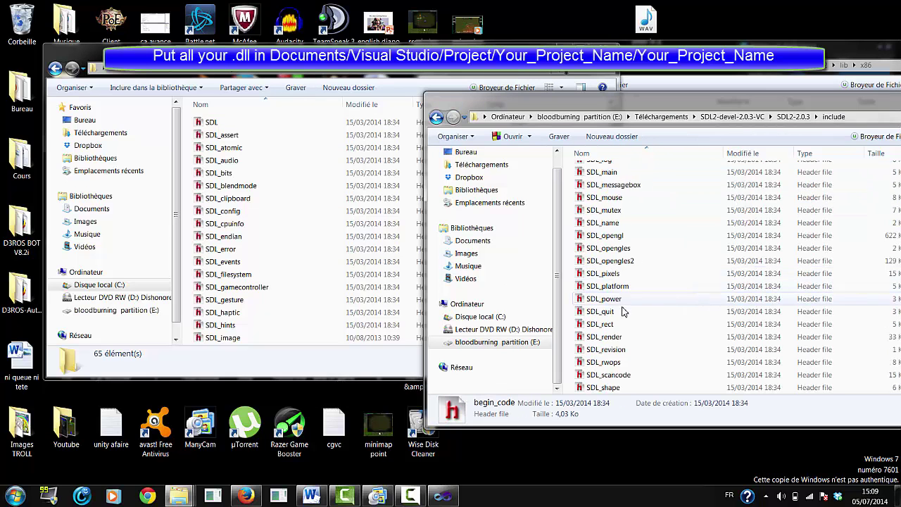
{"action": "key", "text": "ctrl+a"}
{"action": "left_click_drag", "start_coordinate": [618, 385], "coordinate": [352, 282]}
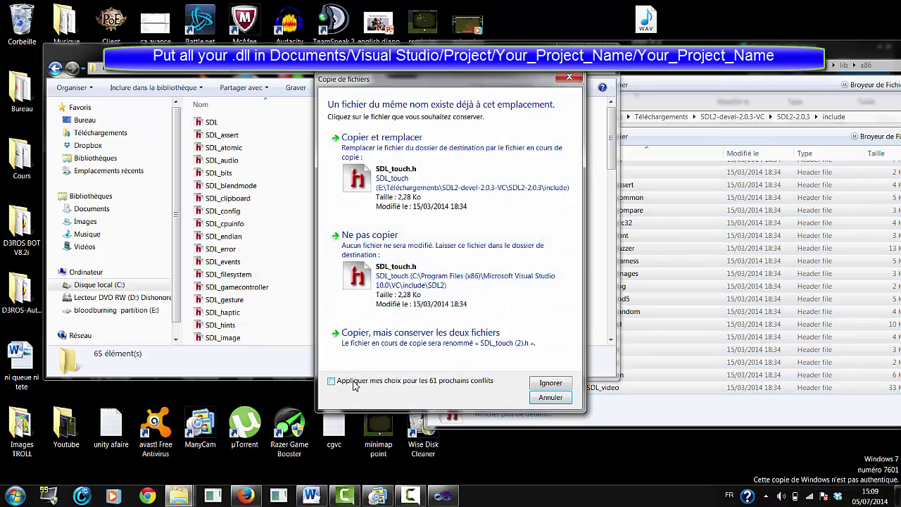
{"action": "left_click", "coordinate": [551, 398]}
{"action": "left_click", "coordinate": [630, 311]}
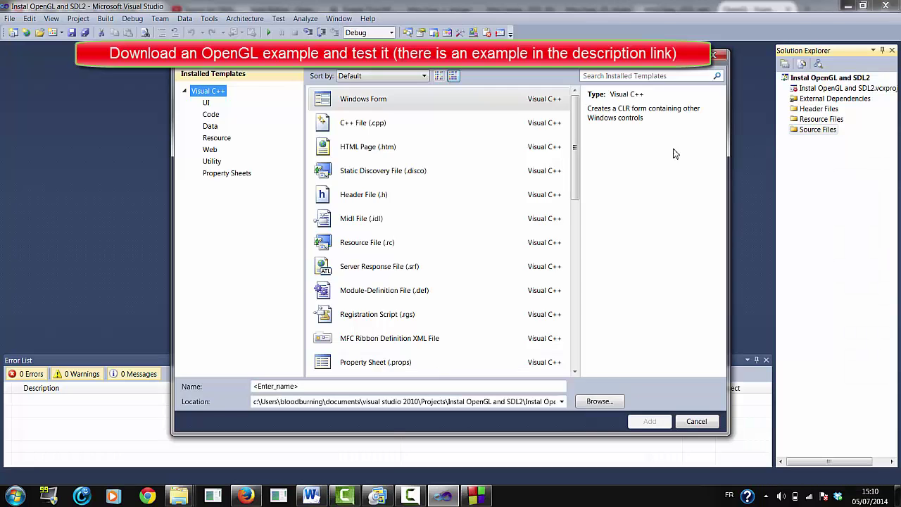
Step: Add a new C++ source file named main.cpp to the Instal OpenGL and SDL2 project
{"action": "left_click", "coordinate": [363, 126]}
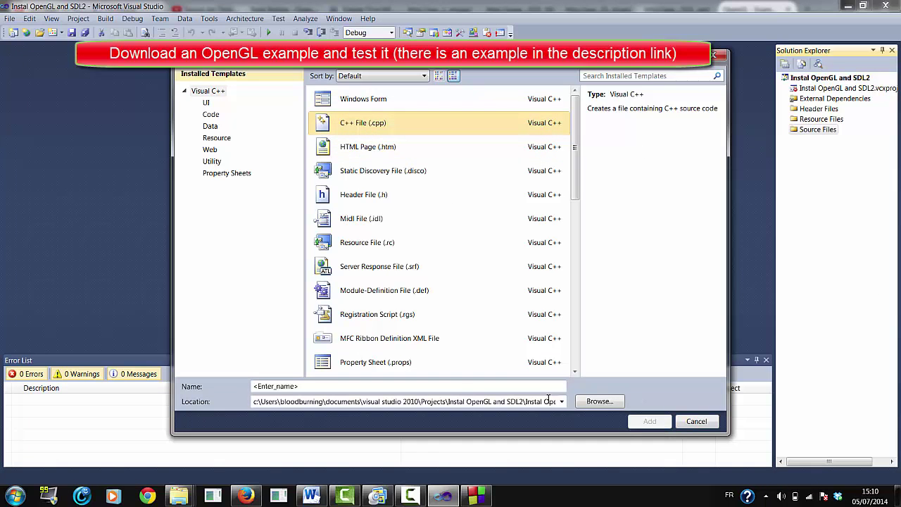
{"action": "left_click", "coordinate": [452, 386]}
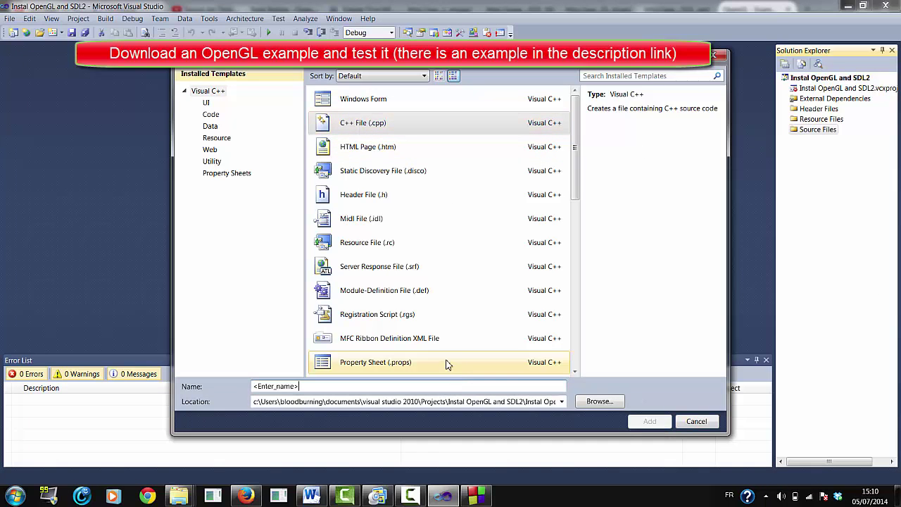
{"action": "type", "text": "main"}
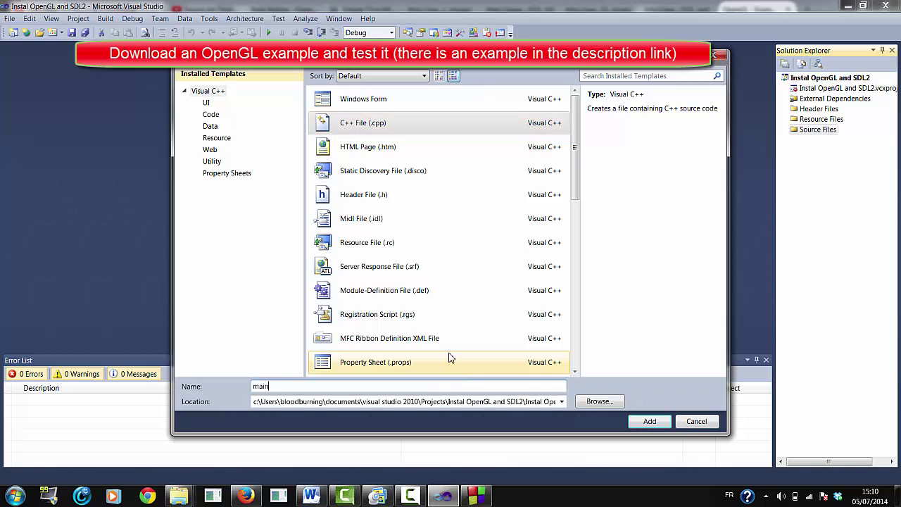
{"action": "type", "text": ".cppm"}
{"action": "key", "text": "Return"}
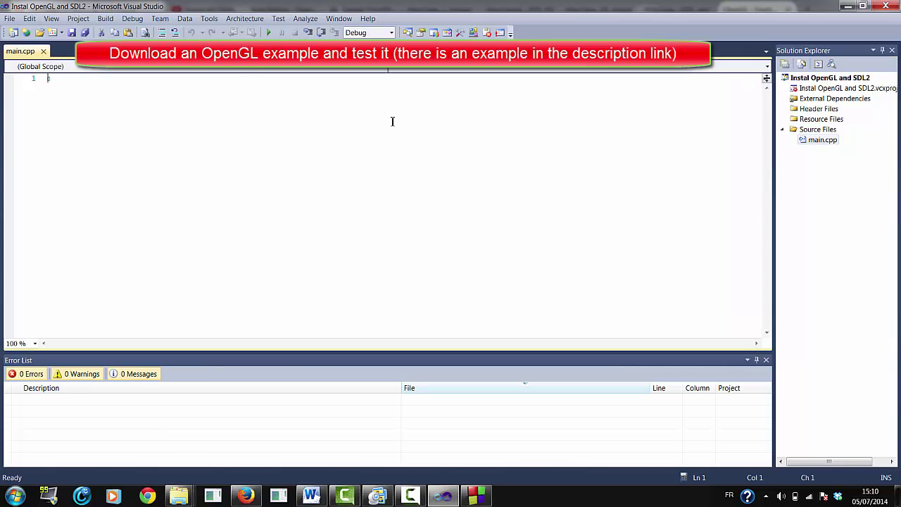
Step: Paste the copied red 3D lighted cube GLUT example code into main.cpp and build the solution
{"action": "key", "text": "ctrl+v"}
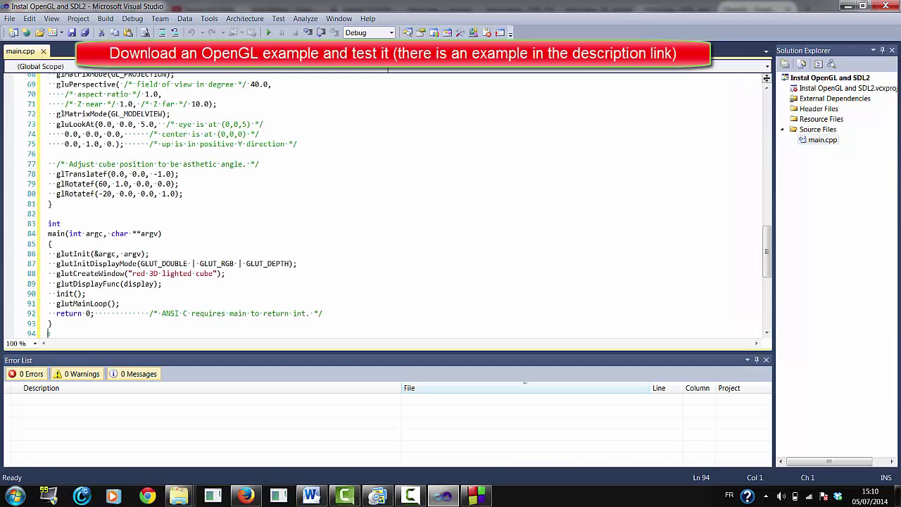
{"action": "left_click", "coordinate": [109, 21]}
{"action": "left_click", "coordinate": [129, 33]}
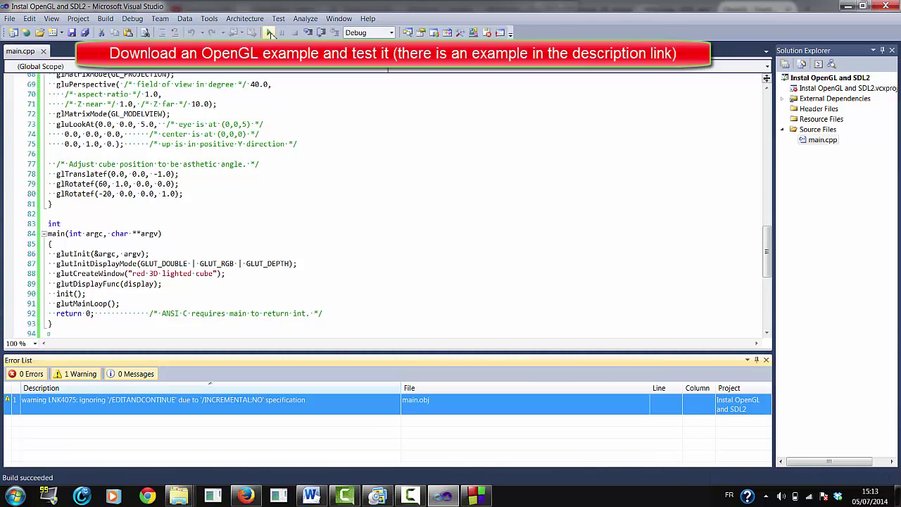
Step: Run the cube program in debug mode, and switch to Firefox to view the cube.c example on the opengl.org GLUT page
{"action": "left_click", "coordinate": [269, 33]}
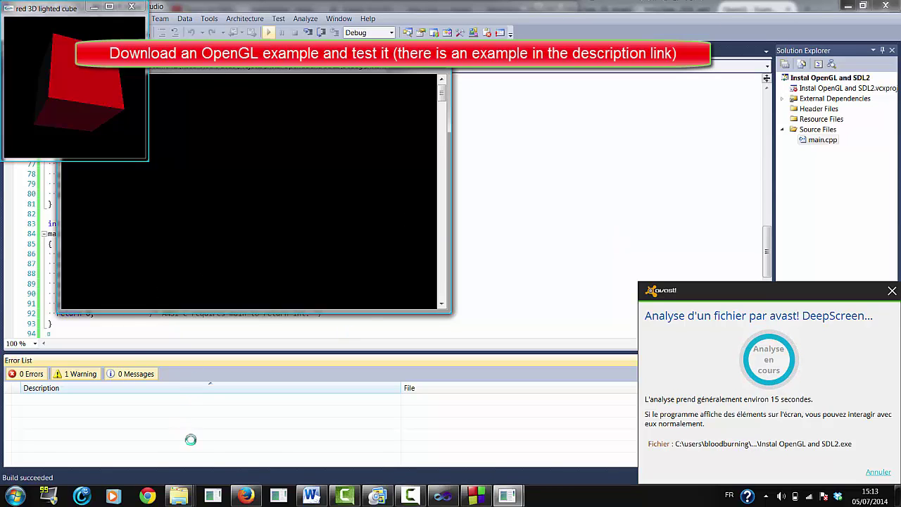
{"action": "left_click", "coordinate": [245, 495]}
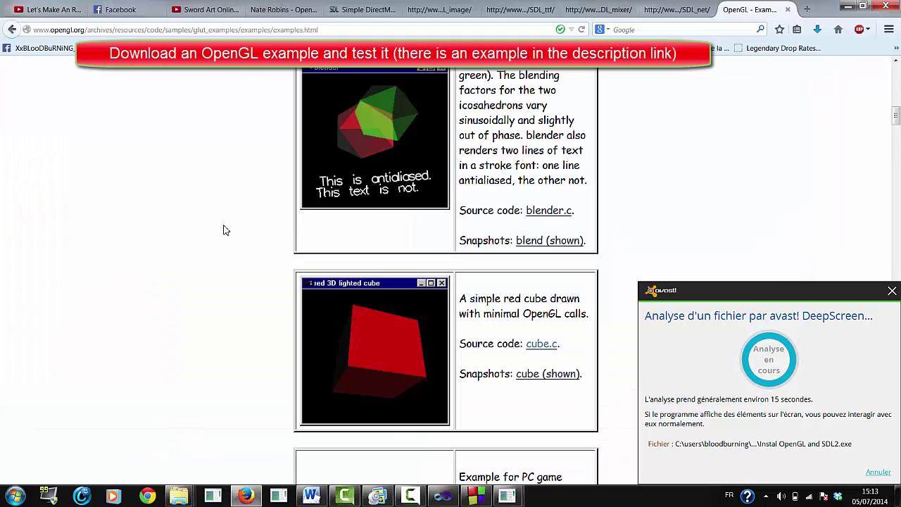